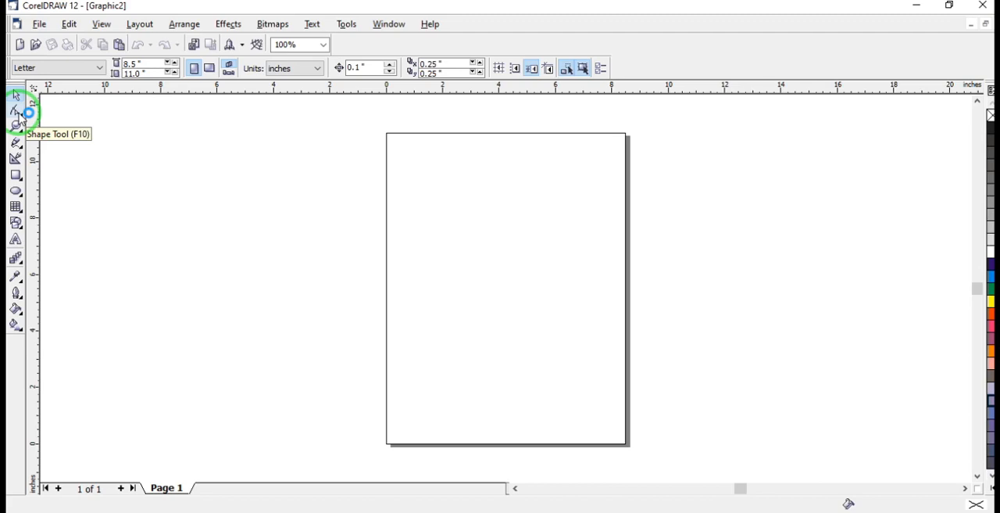
# Draw a rectangle about 5.17 by 2.66 inches beside the page and a larger one about 7.37 by 5.53 inches around it
pyautogui.click(16, 177)
pyautogui.moveTo(105, 200); pyautogui.dragTo(251, 275)
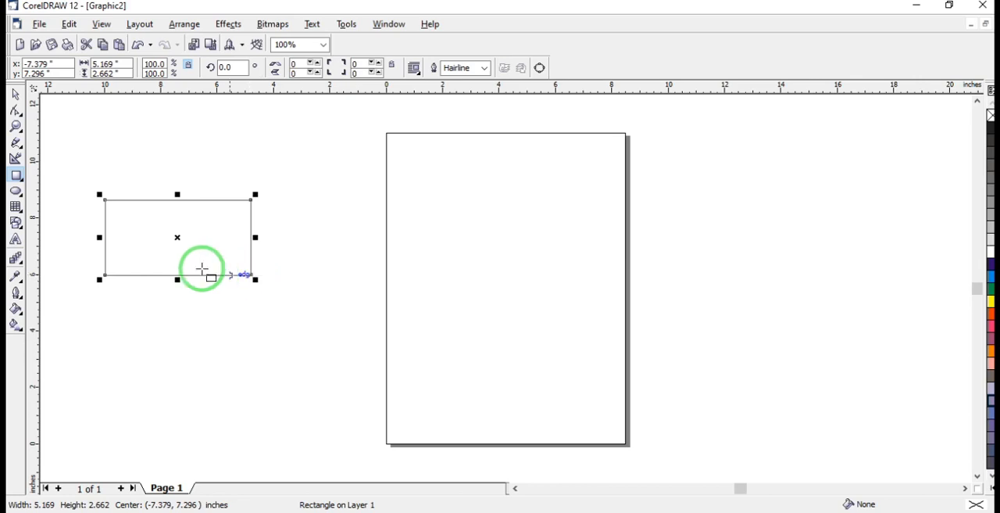
pyautogui.moveTo(73, 164); pyautogui.dragTo(279, 319)
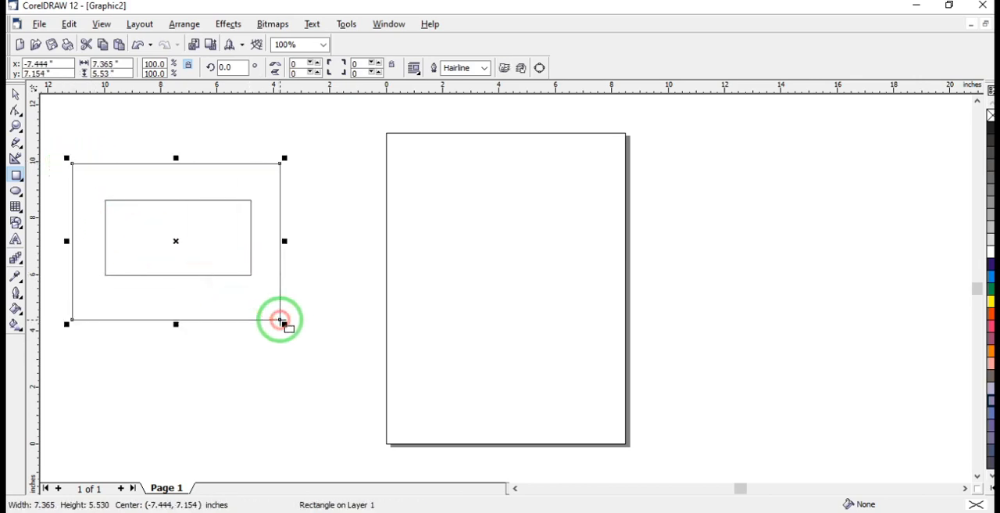
# Undo the outer rectangle and zoom in on the inner one, selecting it with the Shape tool
pyautogui.click(14, 111)
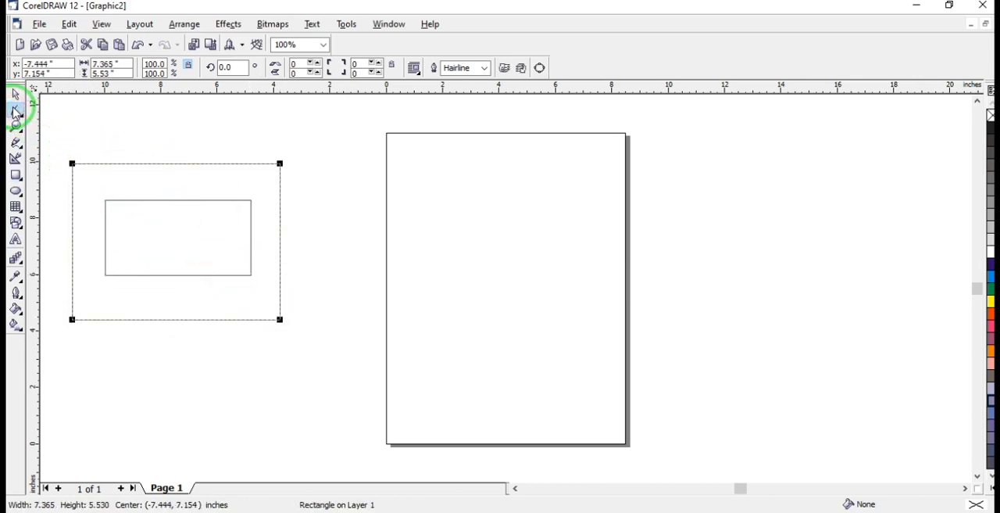
pyautogui.click(167, 242)
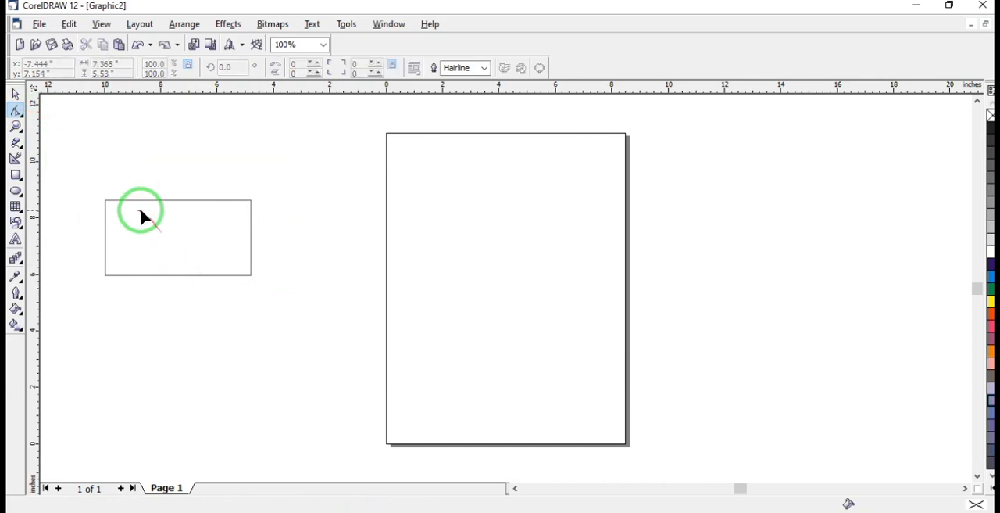
pyautogui.click(214, 228)
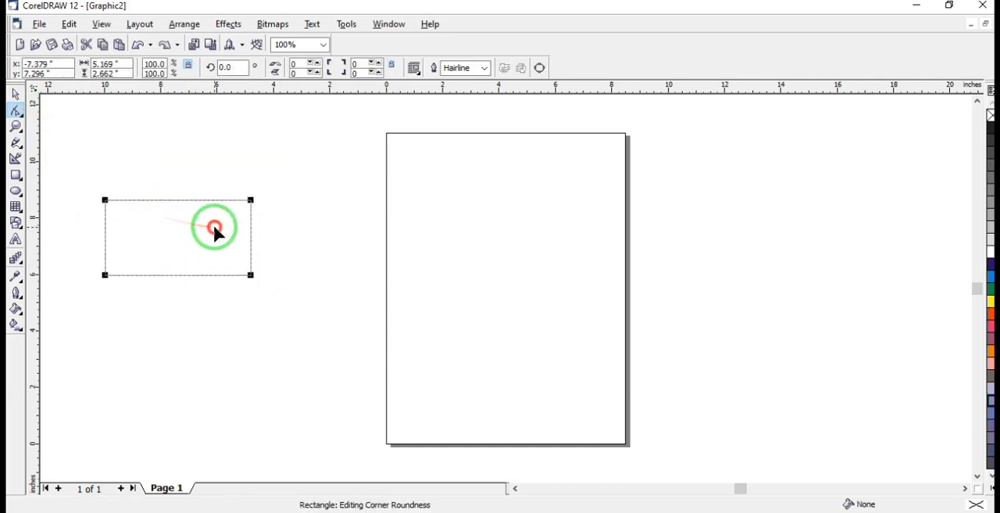
pyautogui.click(16, 112)
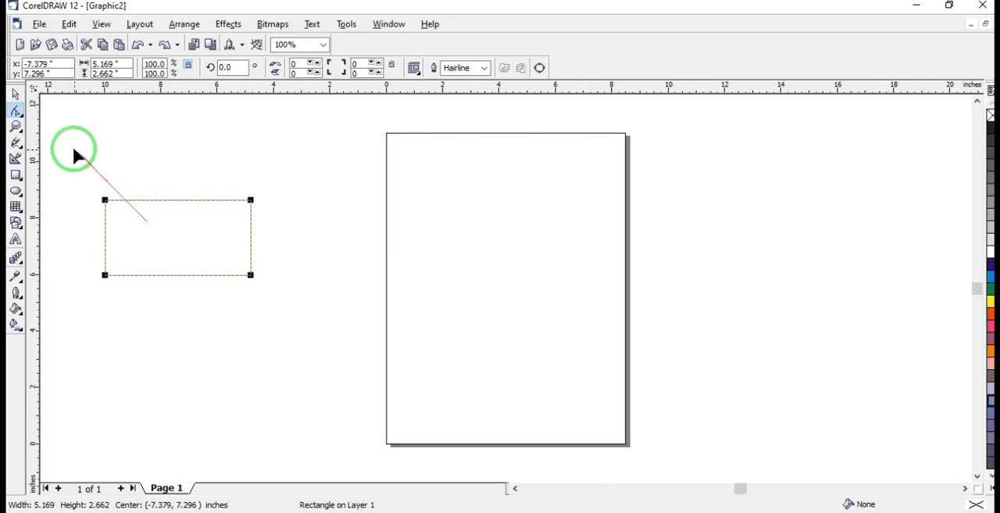
pyautogui.click(17, 128)
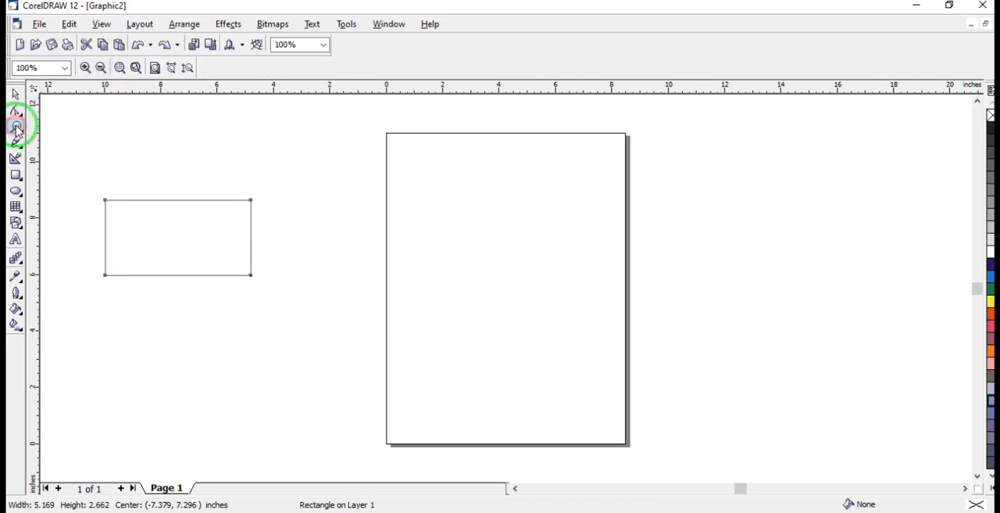
pyautogui.moveTo(81, 186); pyautogui.dragTo(273, 292)
pyautogui.click(16, 111)
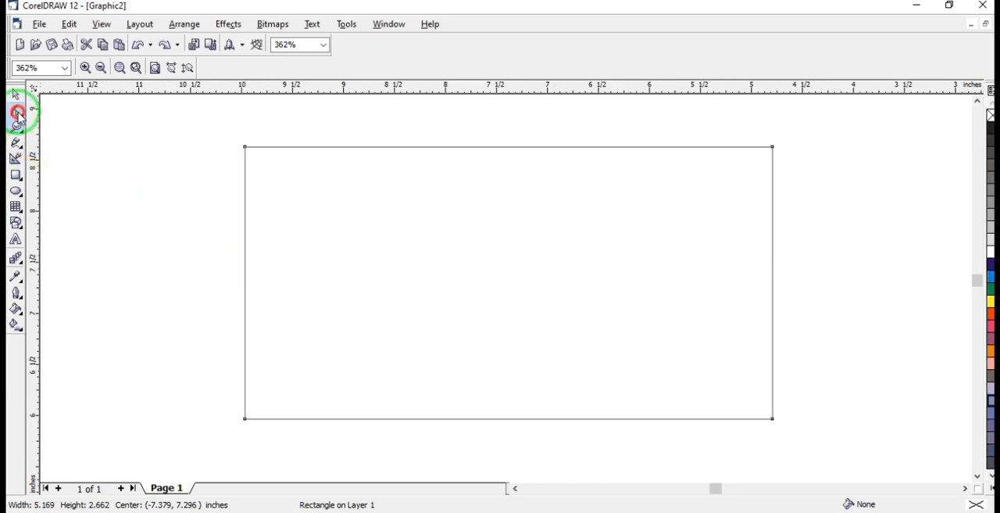
pyautogui.click(18, 126)
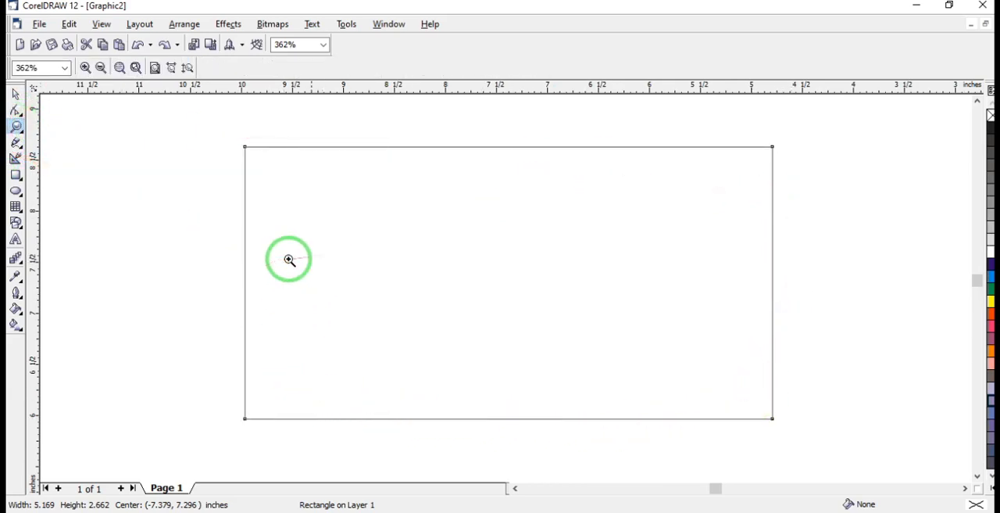
pyautogui.click(18, 111)
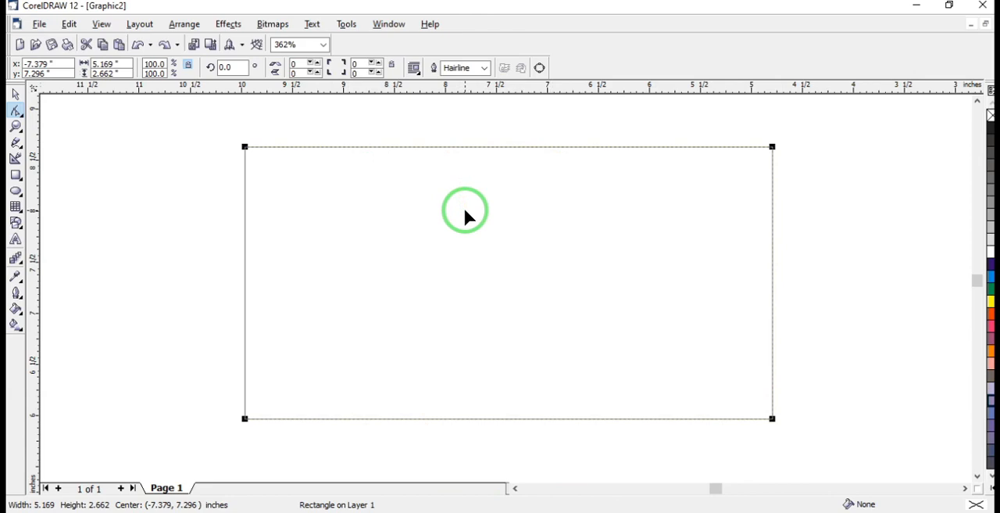
# Convert the rectangle to curves so its nodes and edges can be edited individually
pyautogui.click(539, 68)
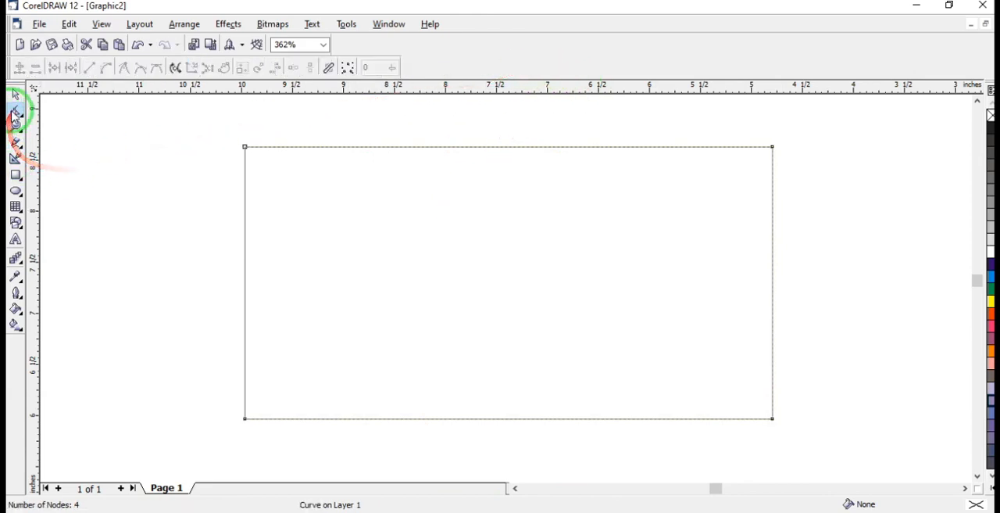
pyautogui.click(17, 125)
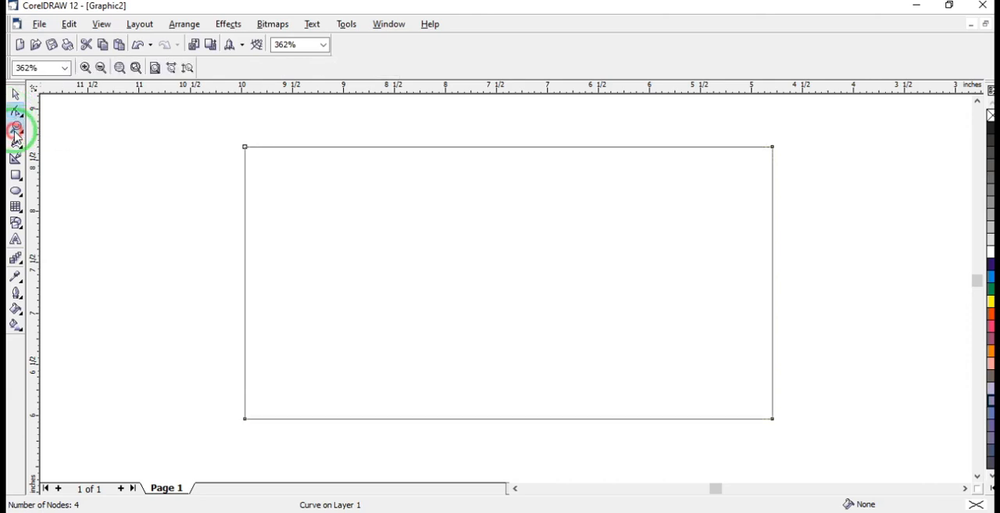
pyautogui.click(17, 110)
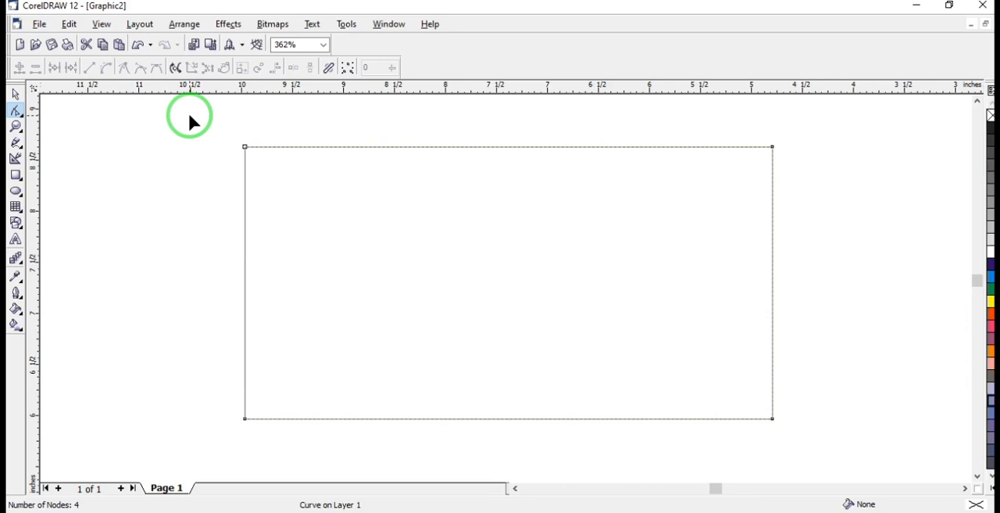
pyautogui.hotkey('ctrl', 'z')
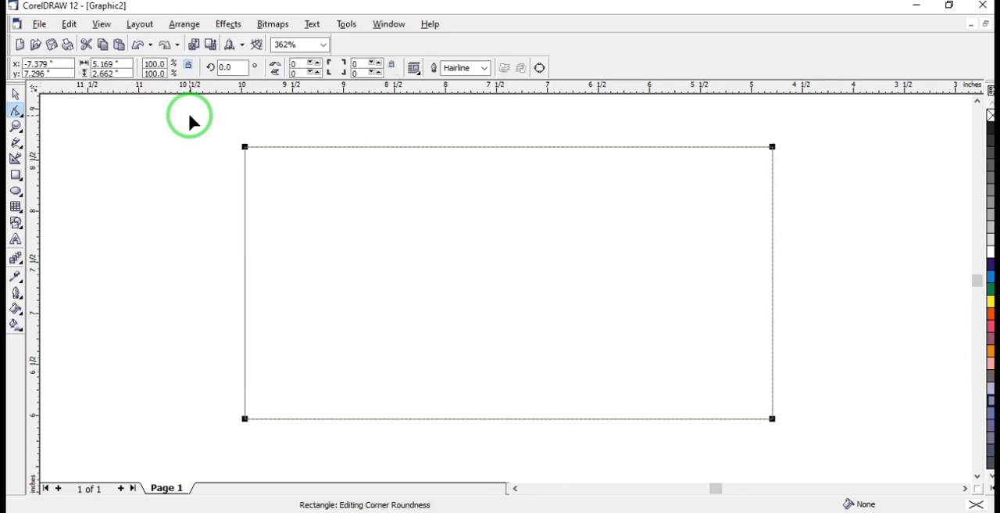
pyautogui.click(540, 73)
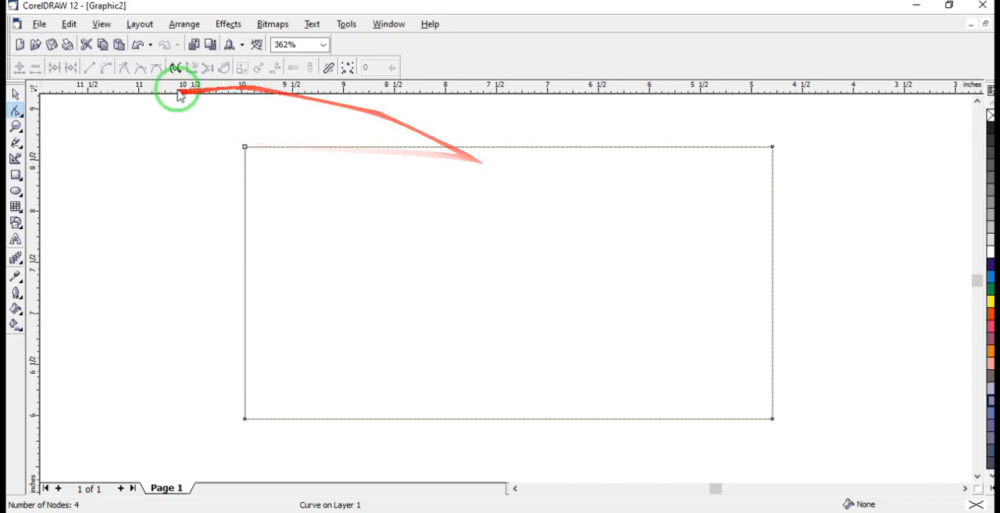
# Select the rectangle's upper edge near its middle and convert it from a line to a curve
pyautogui.click(424, 147)
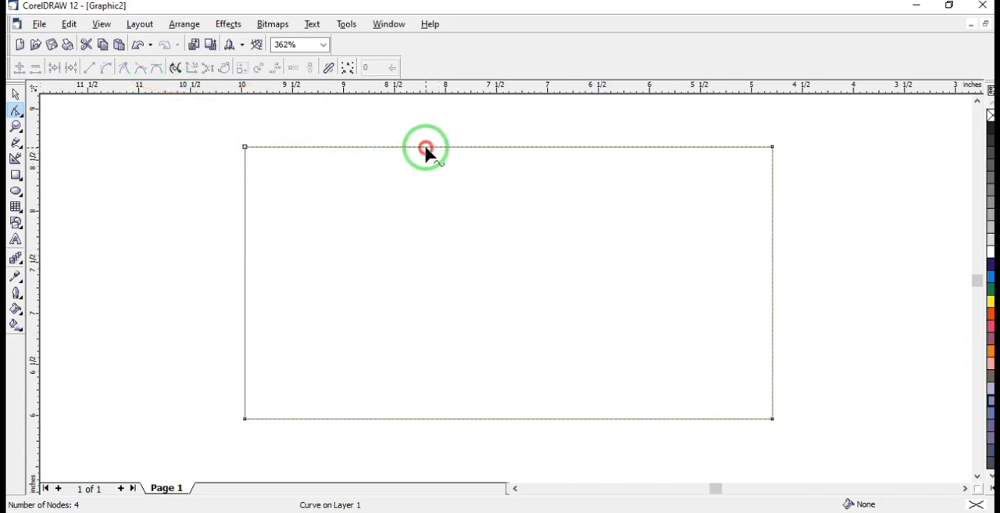
pyautogui.click(591, 146)
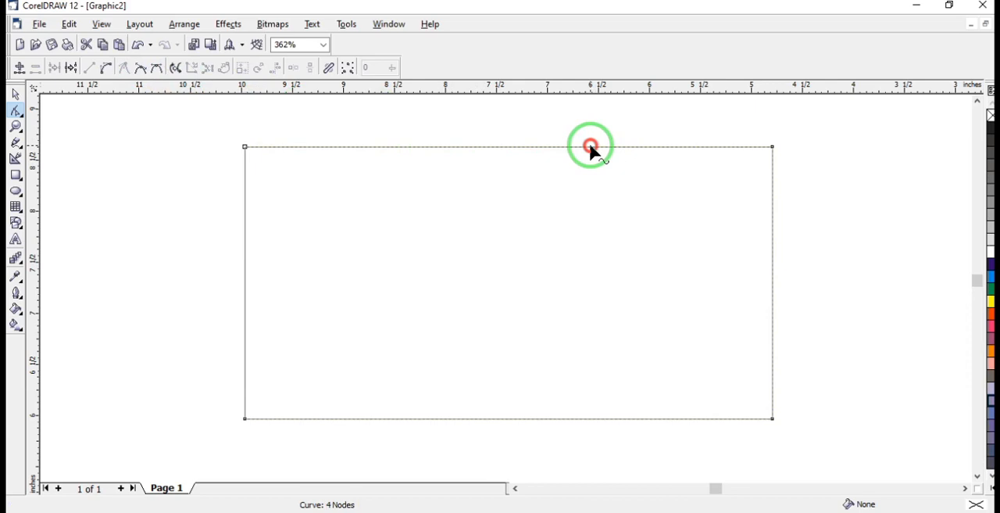
pyautogui.click(484, 147)
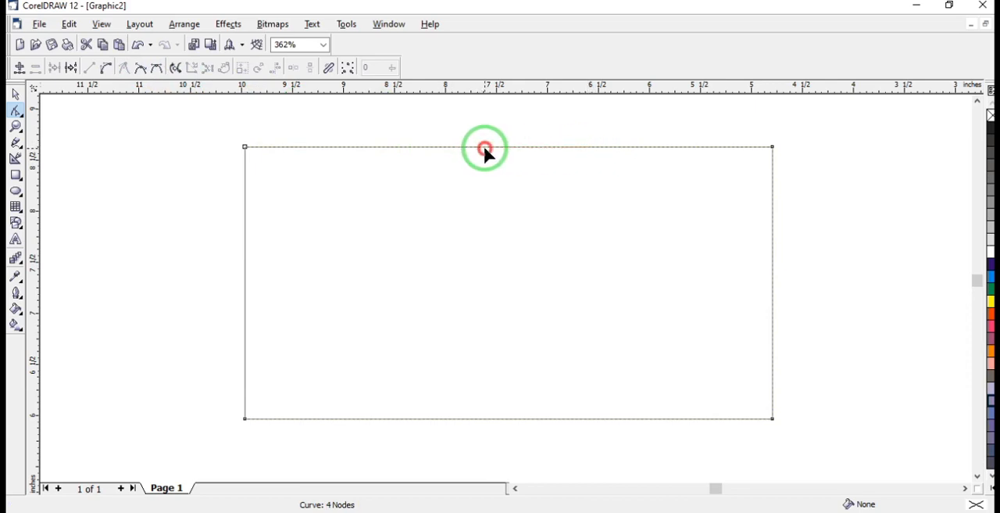
pyautogui.click(485, 146)
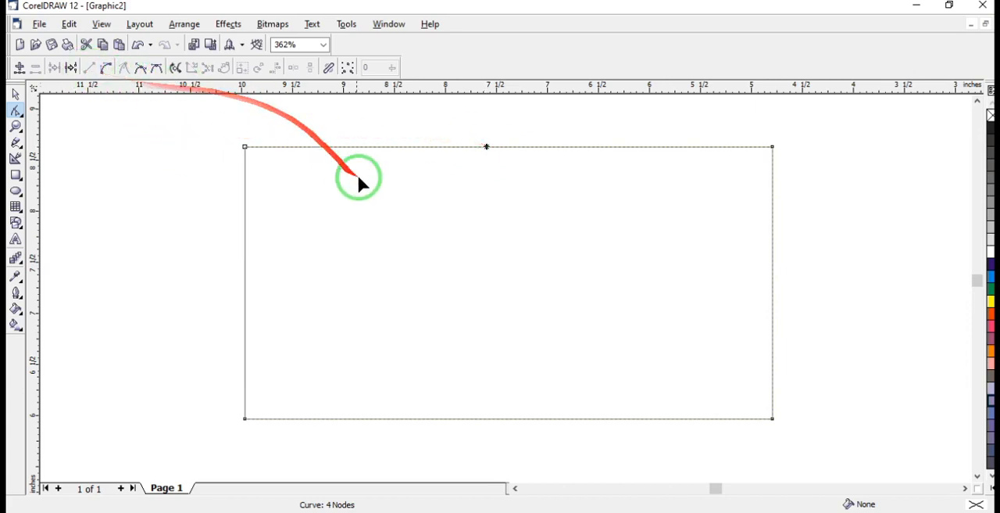
pyautogui.click(110, 72)
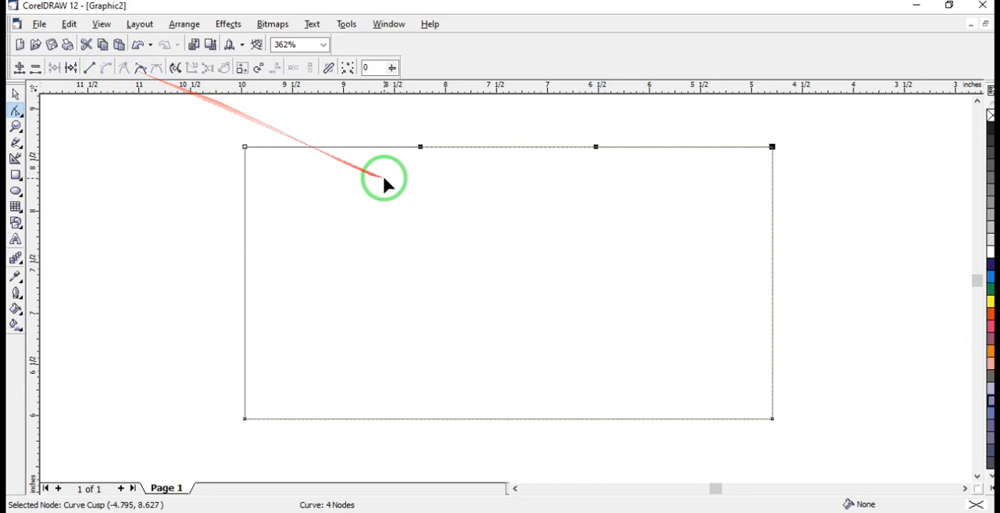
# Bend the upper edge inward by moving both its control handles to the centre of the rectangle
pyautogui.moveTo(583, 150); pyautogui.dragTo(525, 290)
pyautogui.click(596, 147)
pyautogui.moveTo(596, 147); pyautogui.dragTo(524, 288)
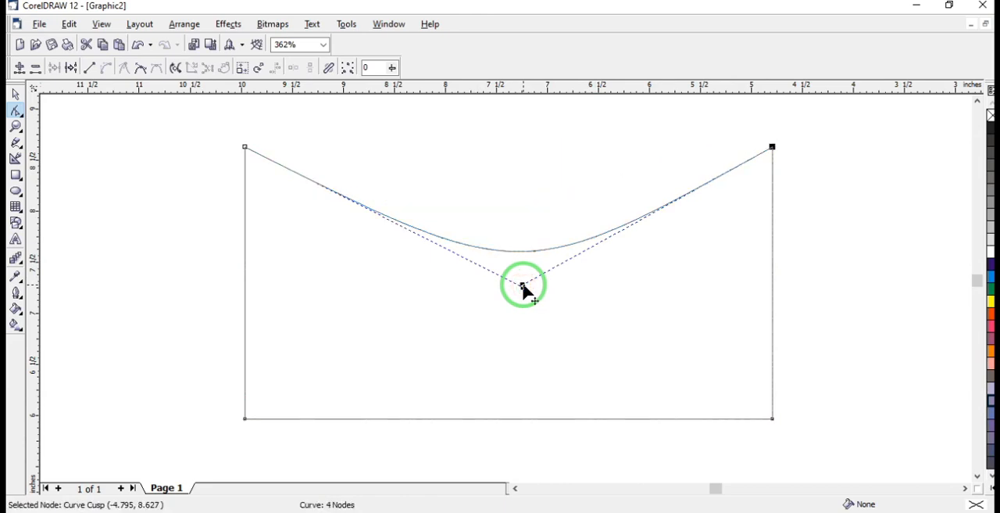
# Undo the bending of the upper edge and clear the node selection
pyautogui.click(107, 68)
pyautogui.hotkey('ctrl', 'z')
pyautogui.hotkey('ctrl', 'z')
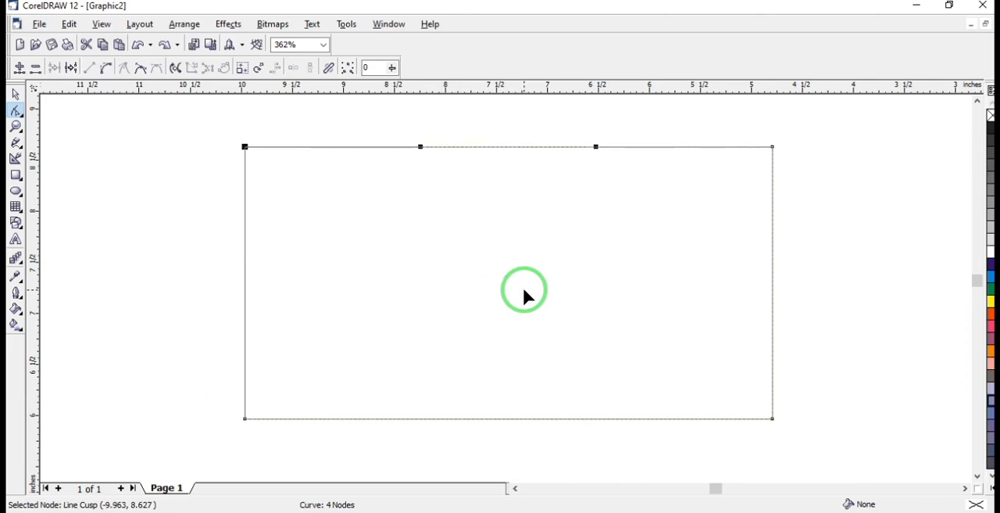
pyautogui.click(525, 289)
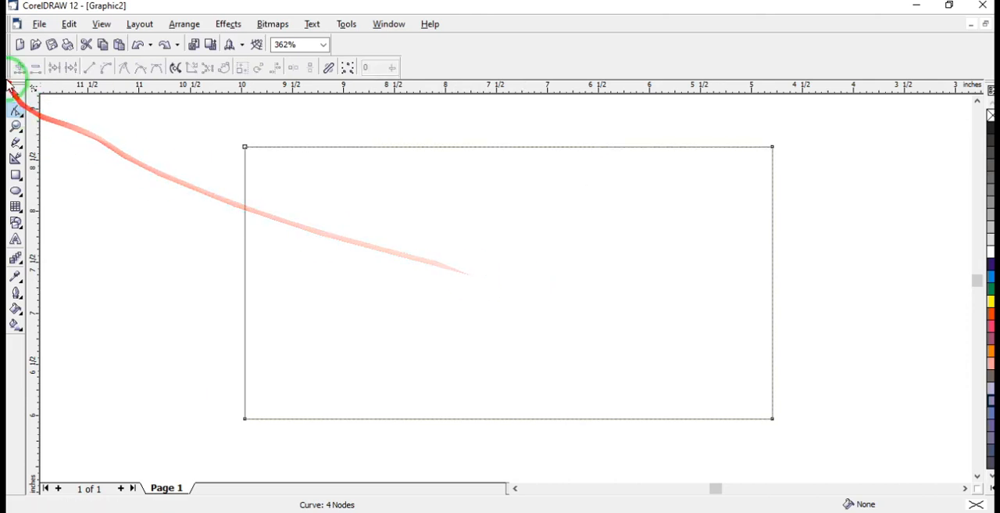
# Duplicate the converted rectangle, place the copy directly over the original, and select both
pyautogui.click(17, 94)
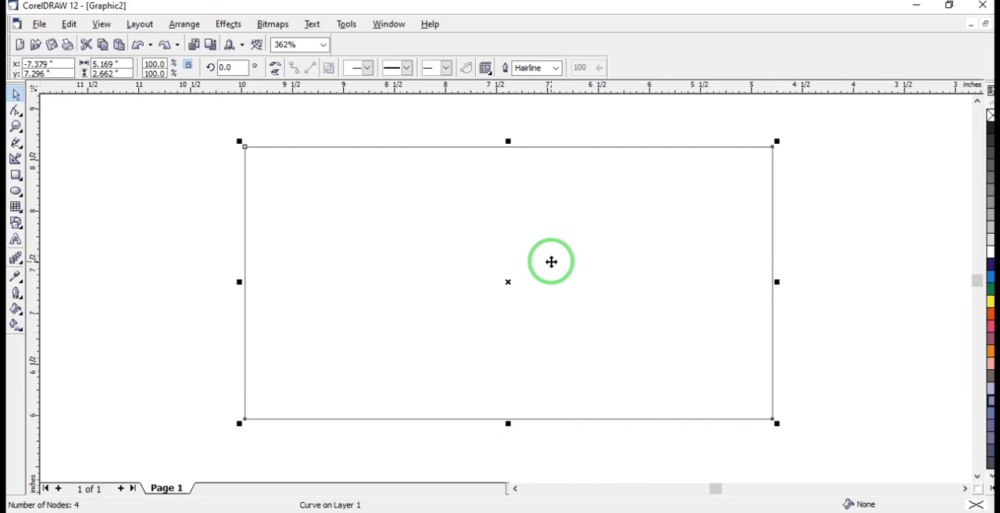
pyautogui.hotkey('ctrl', 'd')
pyautogui.moveTo(596, 190); pyautogui.dragTo(570, 215)
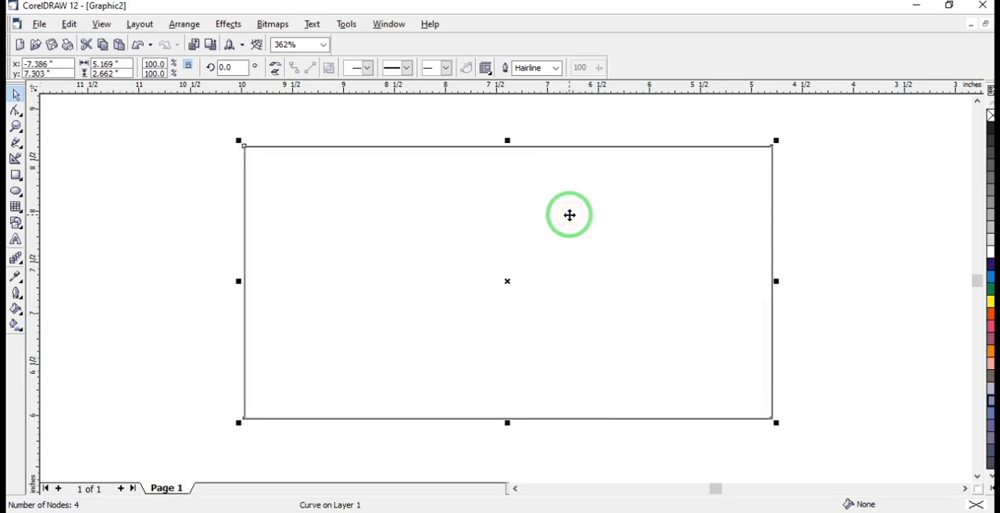
pyautogui.moveTo(201, 131); pyautogui.dragTo(792, 469)
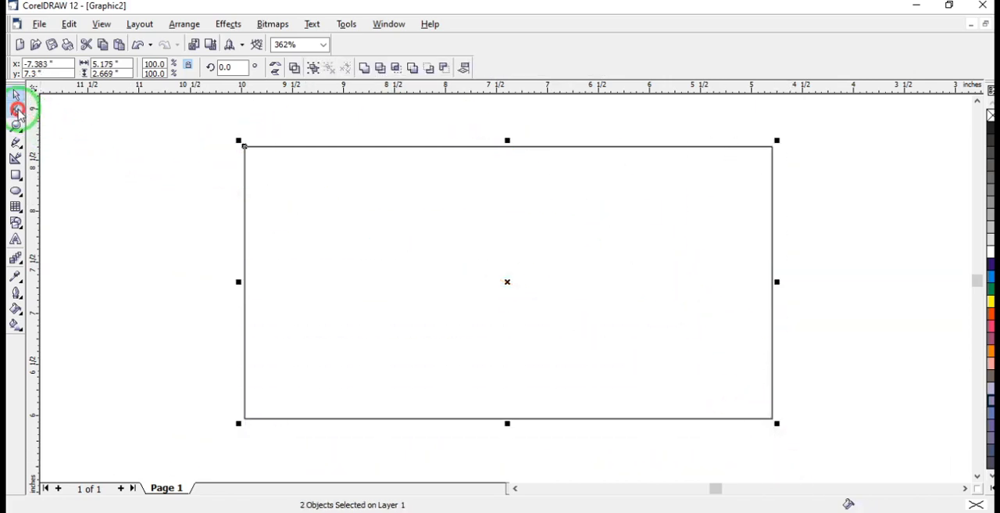
# Try to convert the edges of both stacked shapes from lines to curves with the Shape tool
pyautogui.click(15, 111)
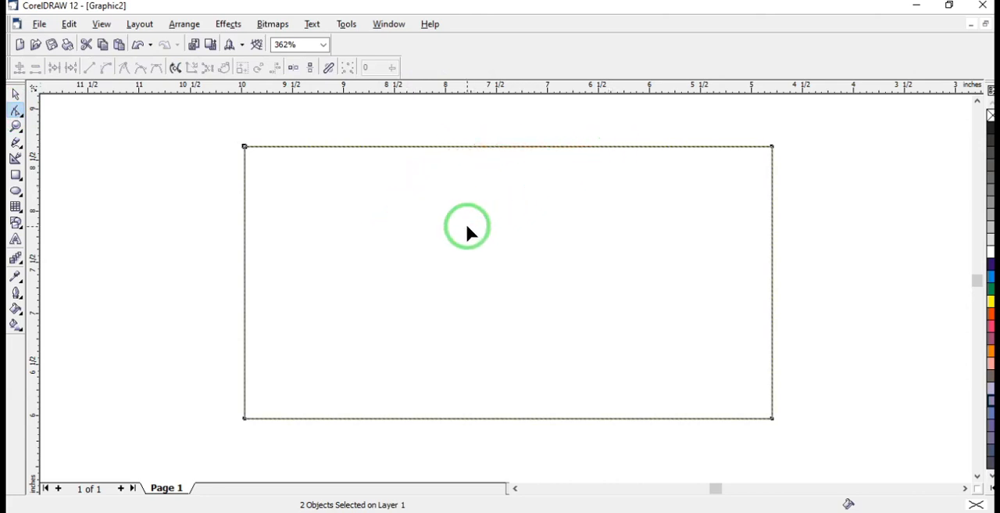
pyautogui.click(109, 69)
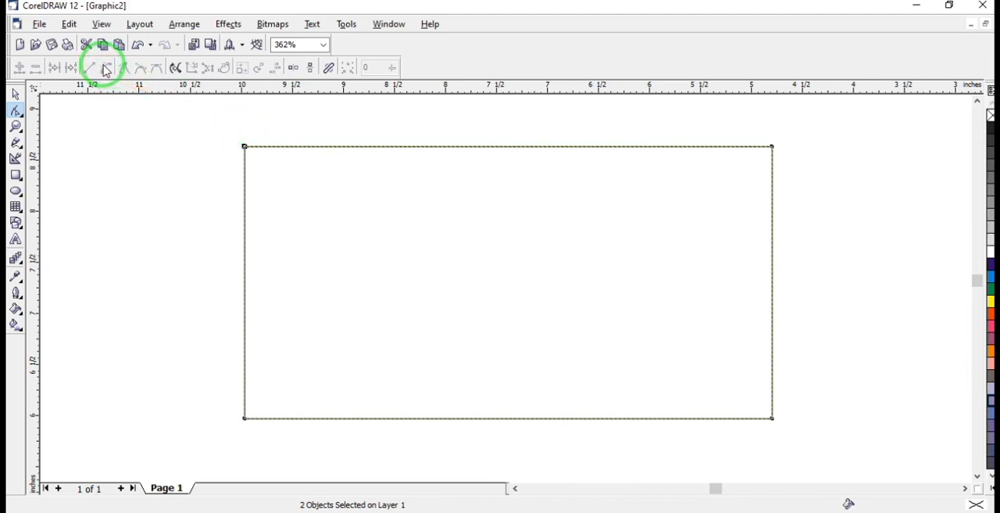
pyautogui.click(377, 215)
pyautogui.click(108, 67)
pyautogui.click(89, 68)
pyautogui.moveTo(101, 69); pyautogui.dragTo(182, 63)
pyautogui.click(153, 143)
# Undo all edits back to an empty drawing
pyautogui.hotkey('ctrl', 'z')
pyautogui.hotkey('ctrl', 'z')
pyautogui.hotkey('ctrl', 'z')
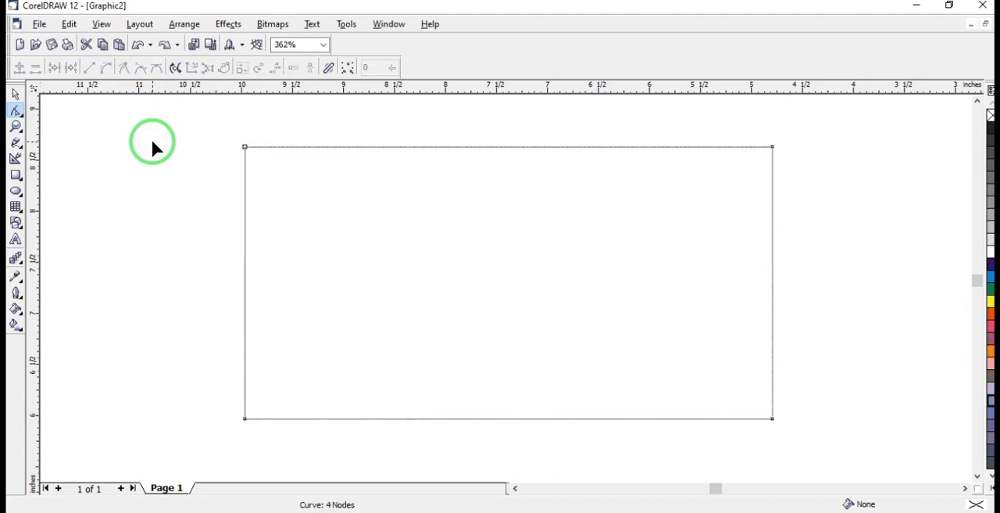
pyautogui.hotkey('ctrl', 'z')
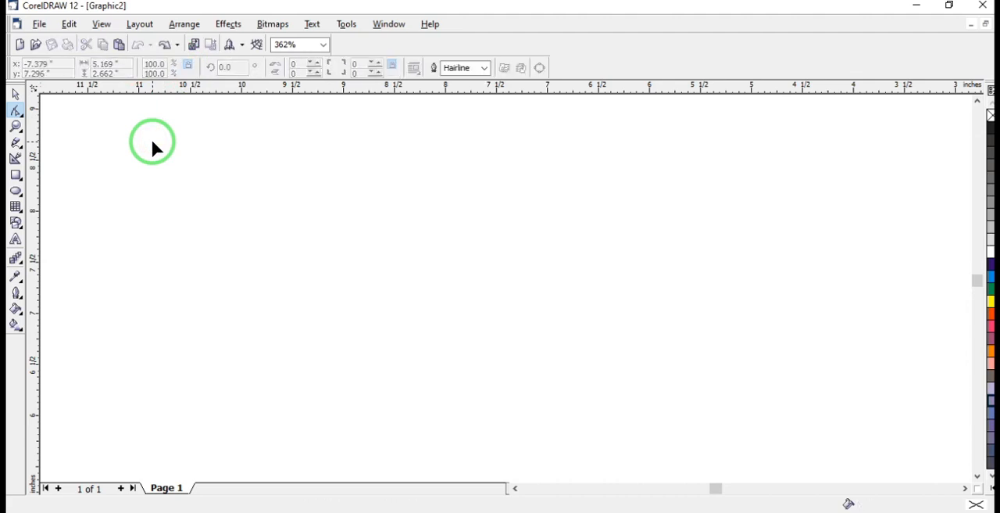
# Draw a rectangle about 2.38 by 1.26 inches and place a duplicate of it directly over the original
pyautogui.click(16, 176)
pyautogui.moveTo(279, 187)
pyautogui.mouseDown()
pyautogui.moveTo(437, 319)
pyautogui.moveTo(512, 293)
pyautogui.moveTo(522, 314)
pyautogui.mouseUp()
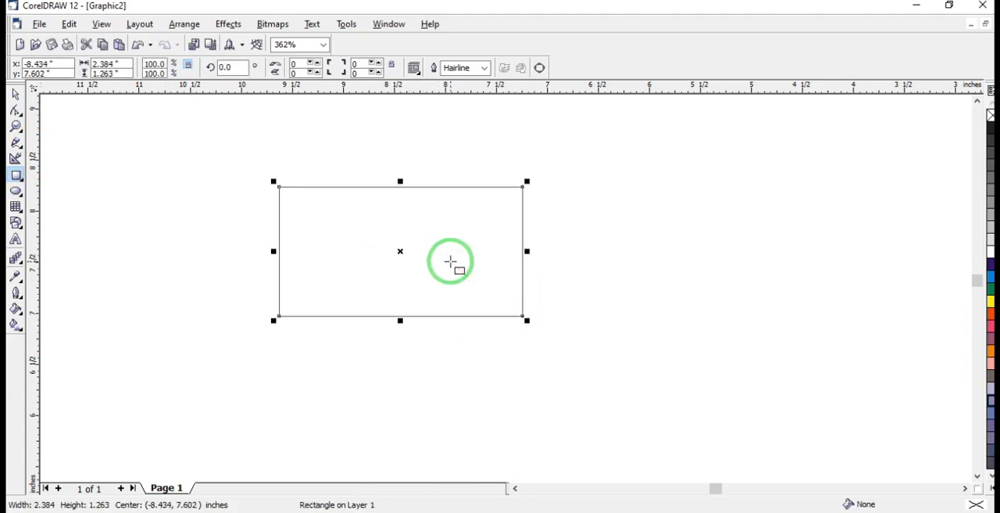
pyautogui.hotkey('ctrl', 'd')
pyautogui.moveTo(462, 248); pyautogui.dragTo(437, 272)
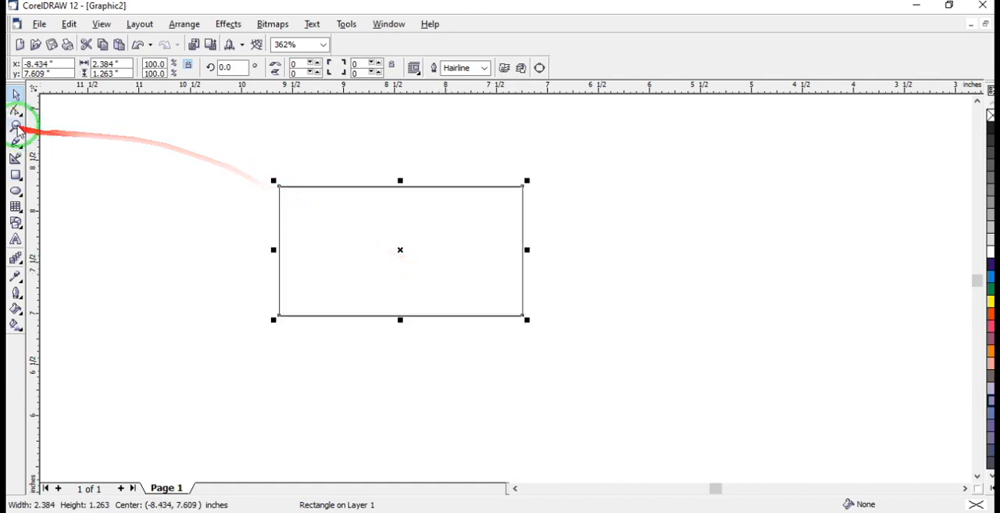
# Select the stacked rectangles, pick the front one with the Shape tool, and convert it to curves
pyautogui.moveTo(222, 164); pyautogui.dragTo(592, 337)
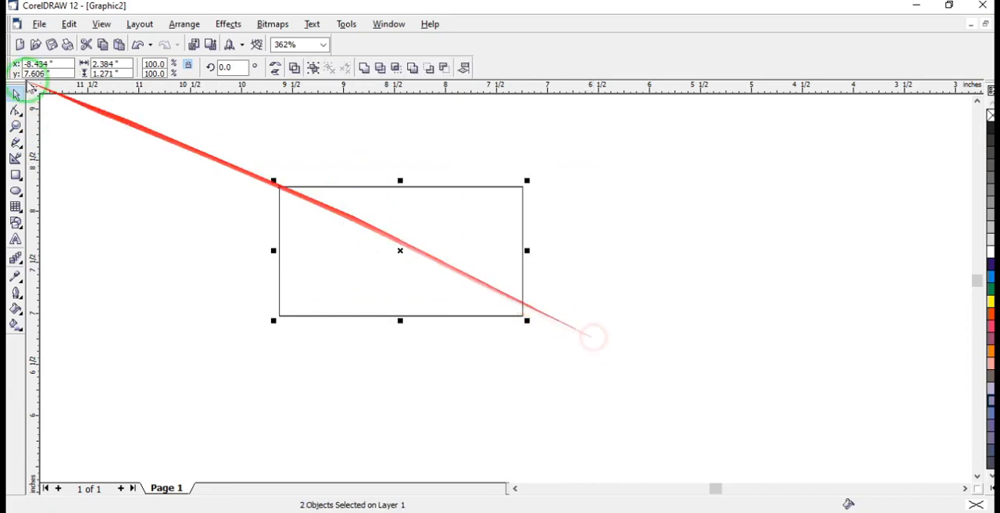
pyautogui.click(16, 111)
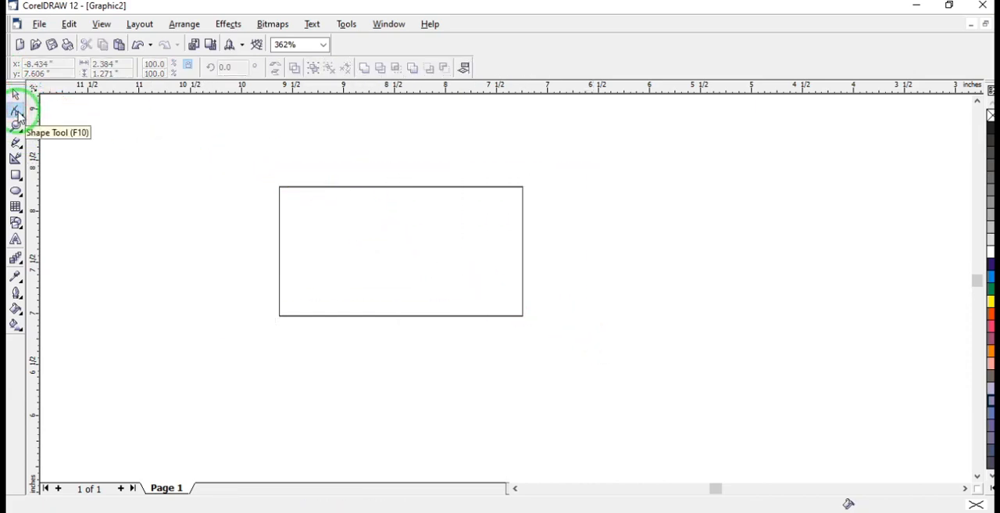
pyautogui.click(270, 165)
pyautogui.click(364, 250)
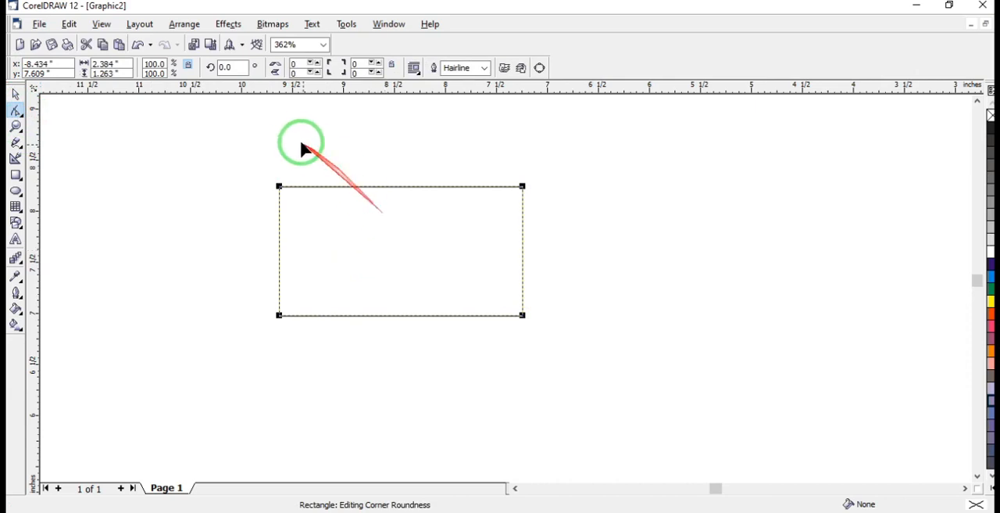
pyautogui.click(538, 70)
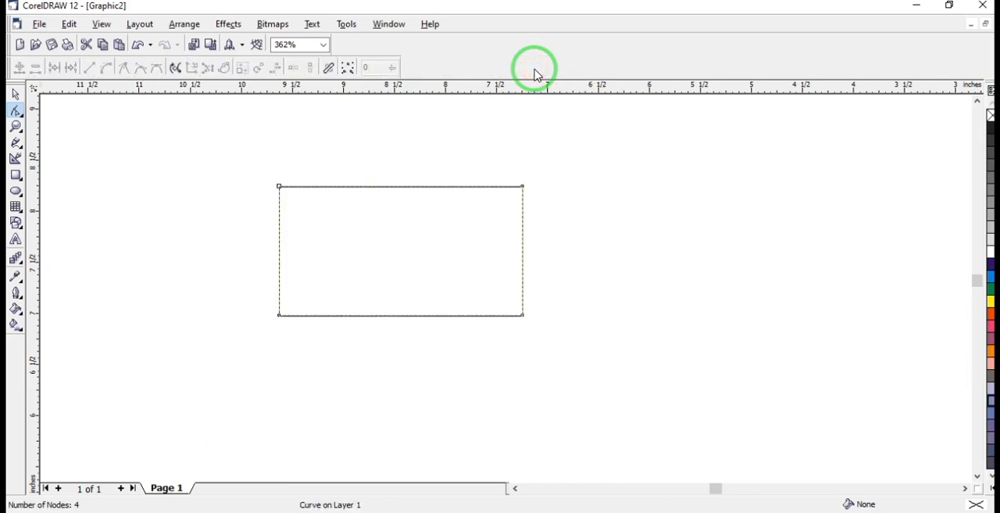
# Select the front shape's upper edge and convert it from a line to a curve
pyautogui.click(107, 72)
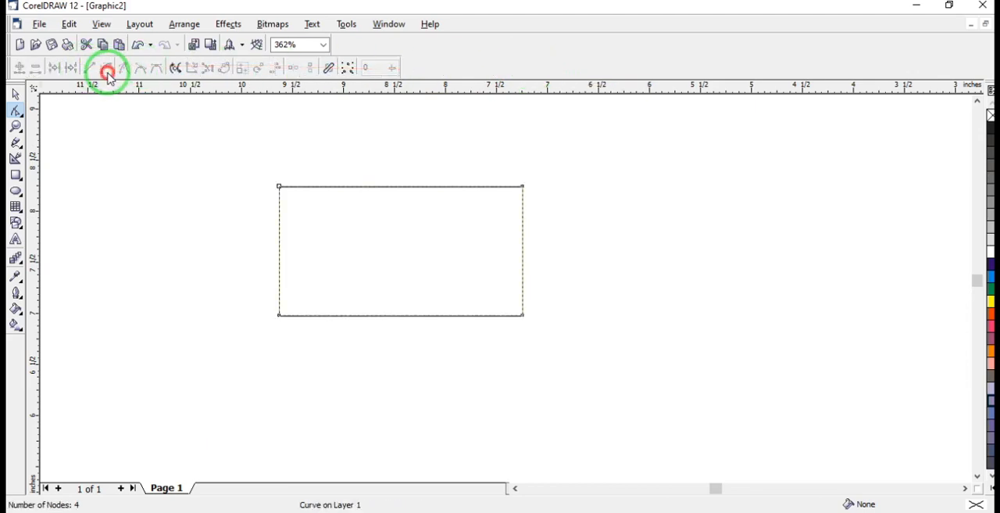
pyautogui.click(102, 67)
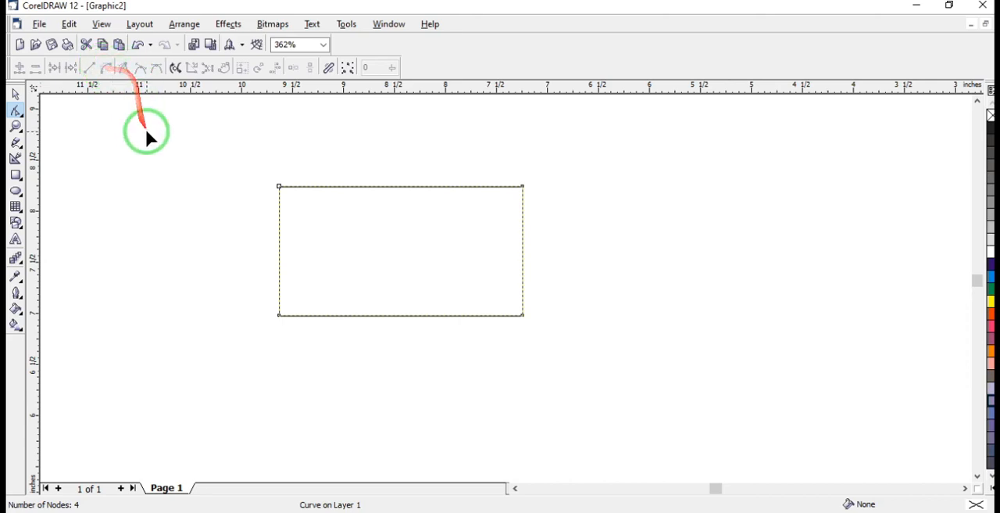
pyautogui.click(377, 187)
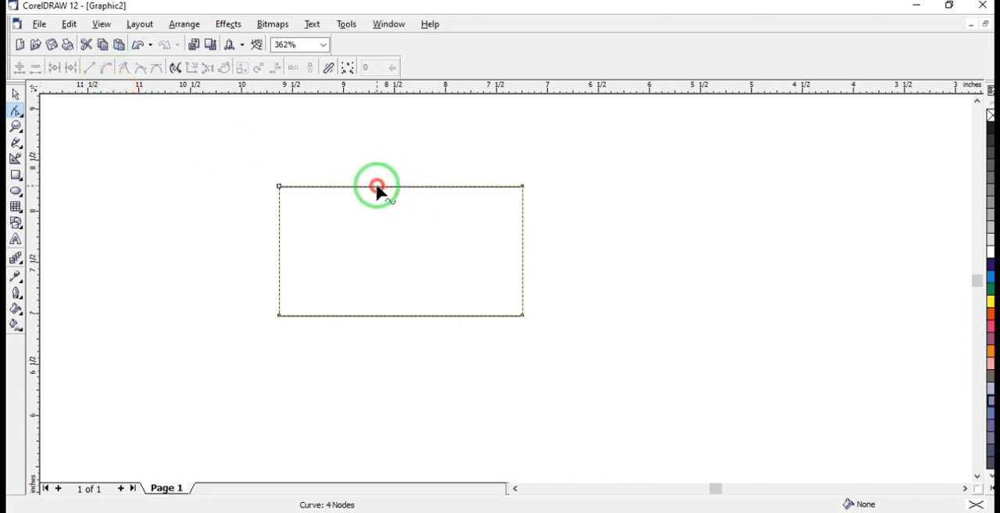
pyautogui.click(393, 187)
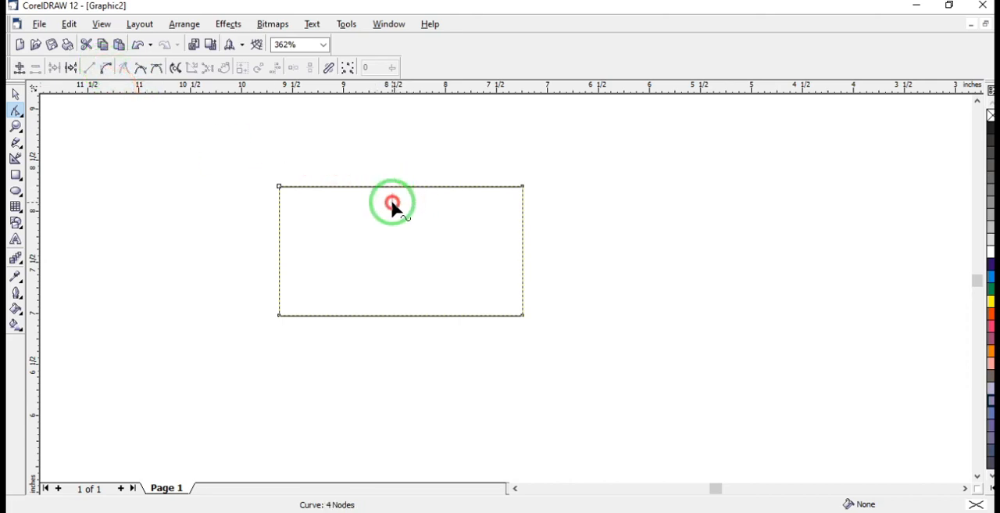
pyautogui.click(385, 186)
pyautogui.click(107, 69)
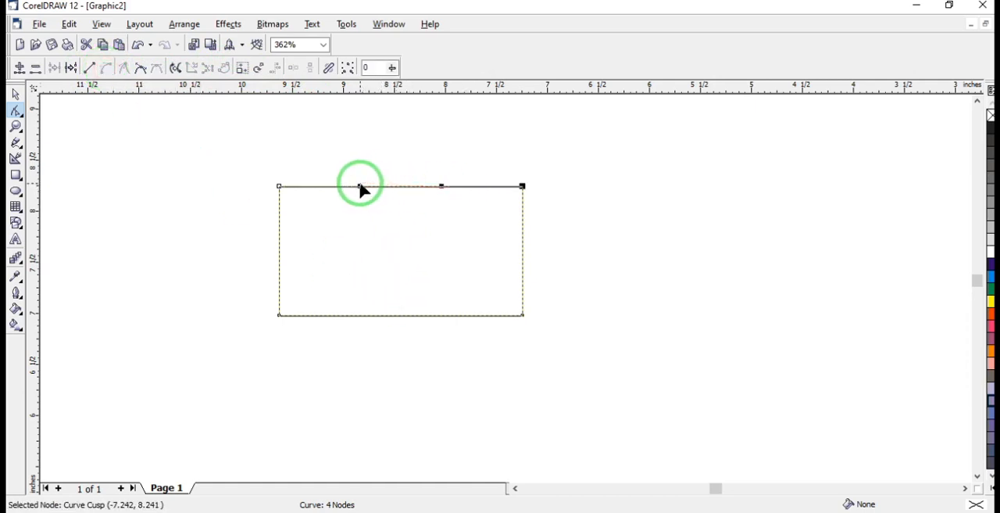
# Switch the front shape's upper edge back to a line and convert it to a curve again
pyautogui.moveTo(360, 183); pyautogui.dragTo(360, 212)
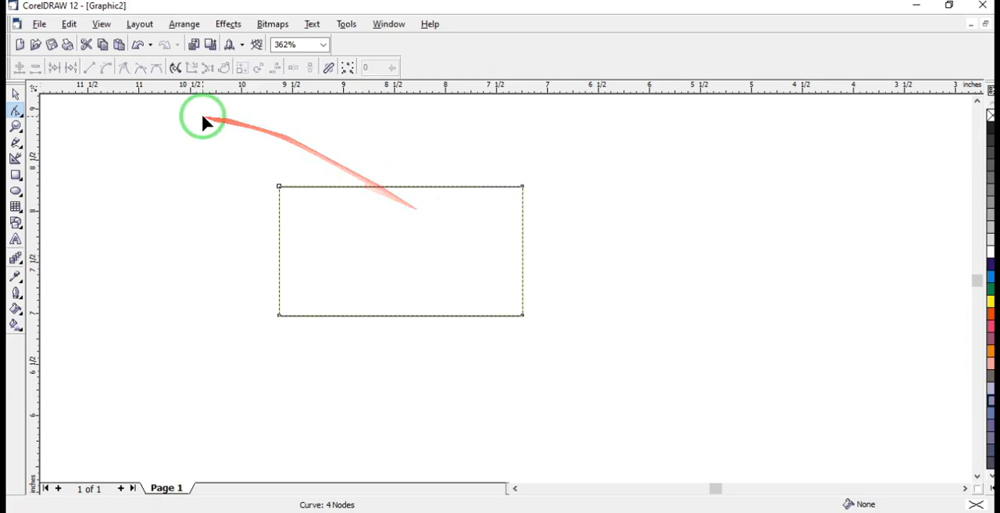
pyautogui.click(396, 186)
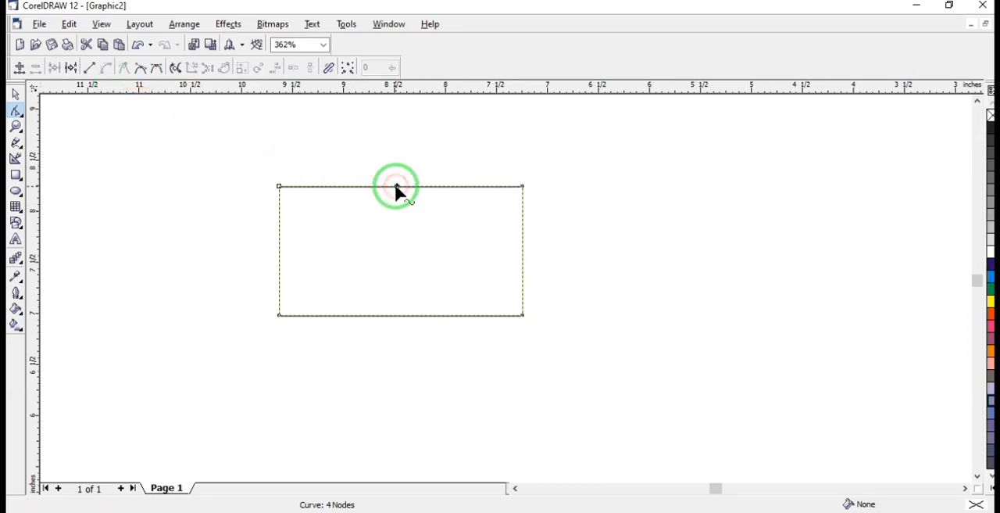
pyautogui.click(101, 68)
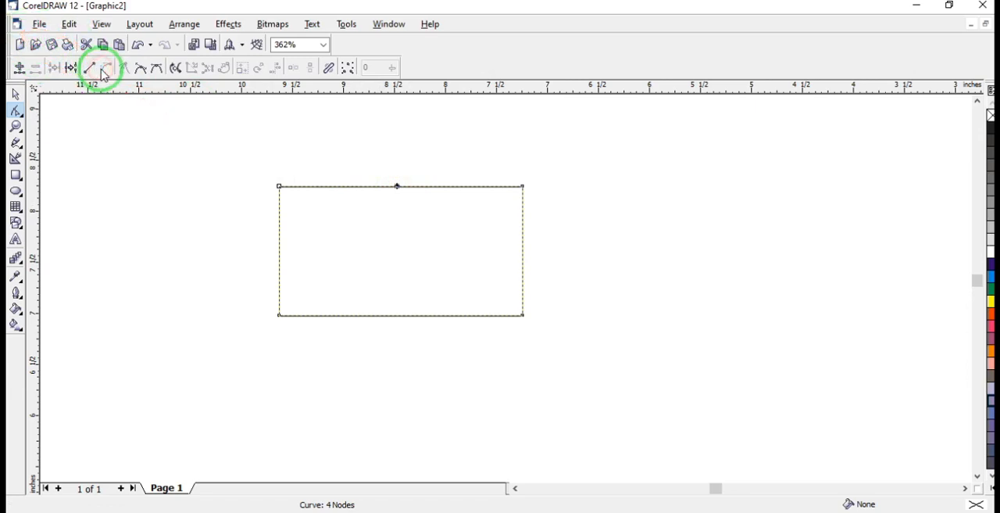
pyautogui.click(105, 67)
pyautogui.click(91, 68)
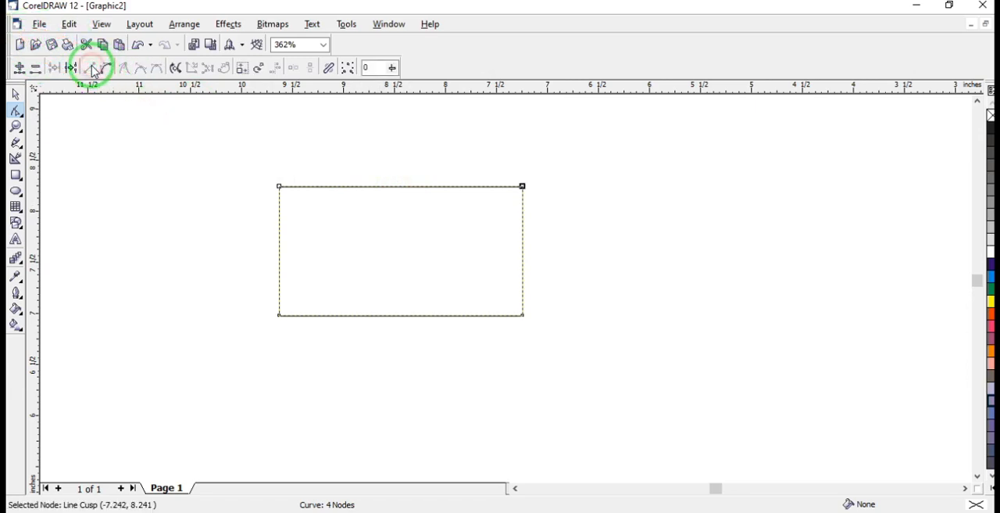
pyautogui.click(107, 69)
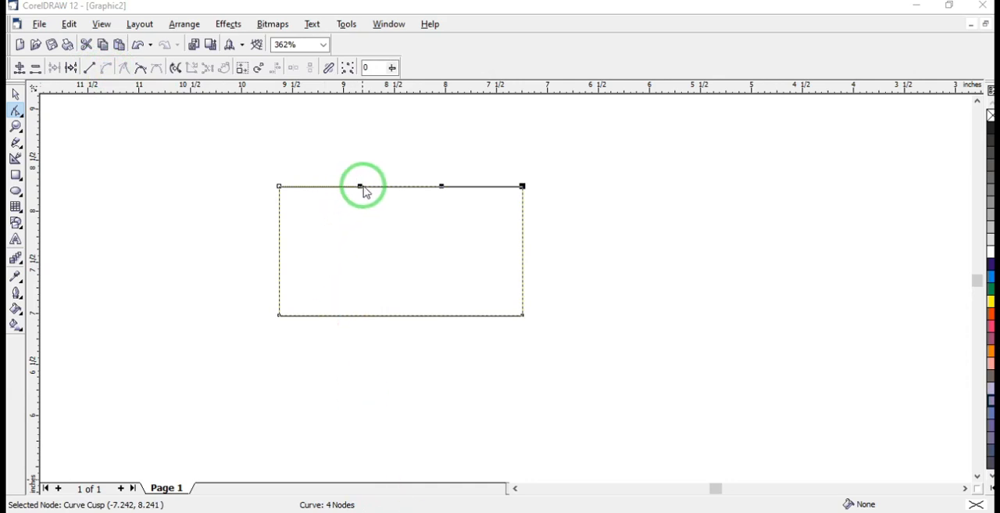
# Bend the upper edge downward into the shape by pulling both of its control handles toward the middle of the shape
pyautogui.moveTo(362, 189); pyautogui.dragTo(380, 229)
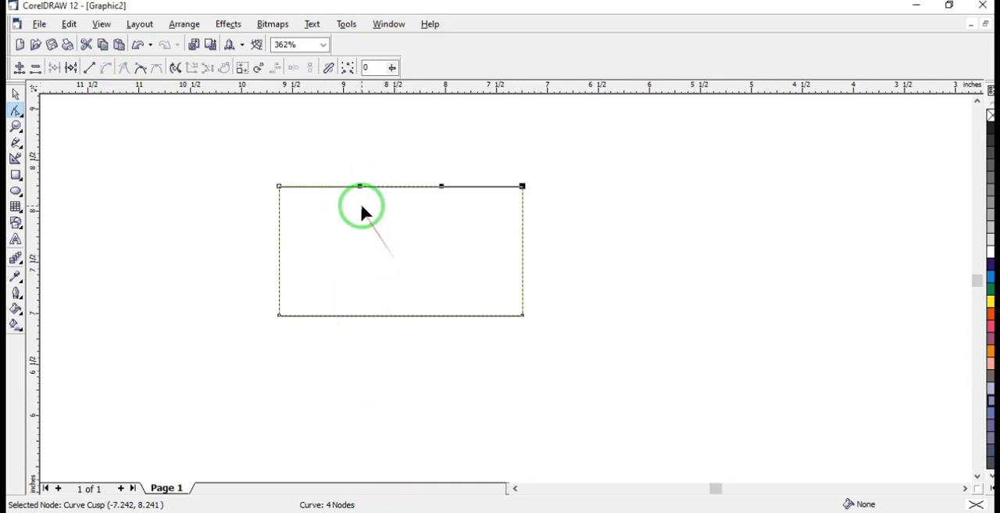
pyautogui.moveTo(360, 186); pyautogui.dragTo(390, 256)
pyautogui.moveTo(440, 188); pyautogui.dragTo(391, 251)
pyautogui.click(464, 273)
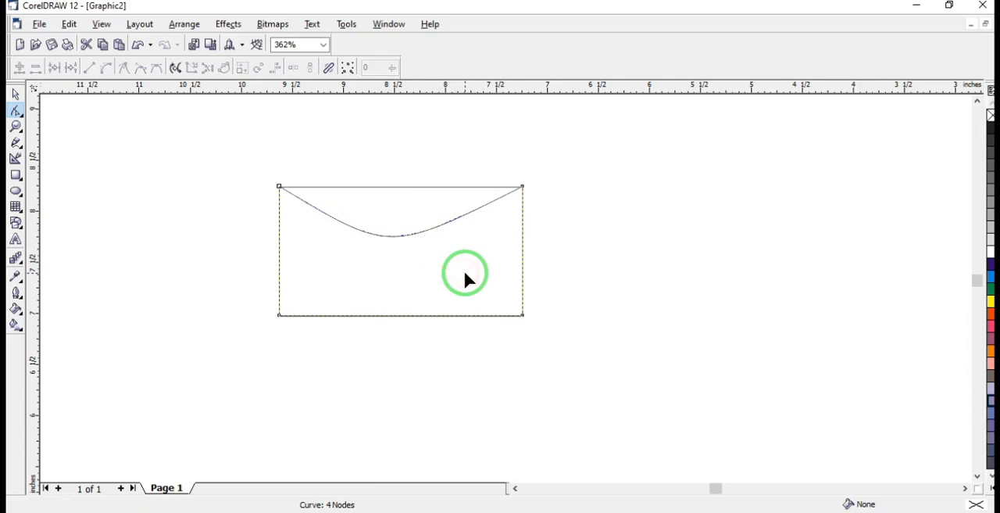
pyautogui.click(463, 304)
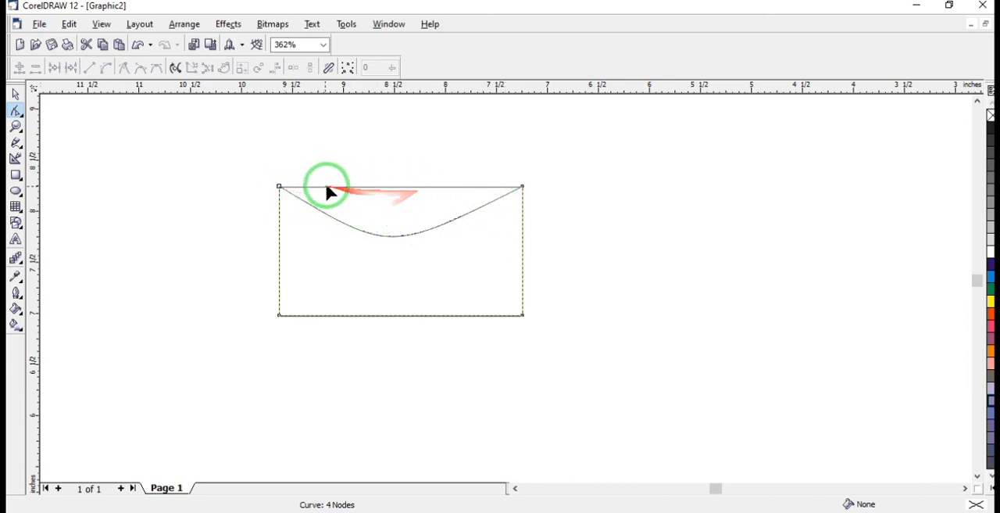
# Move the curved shape off the rectangle beneath it and place it back directly over that rectangle
pyautogui.click(413, 222)
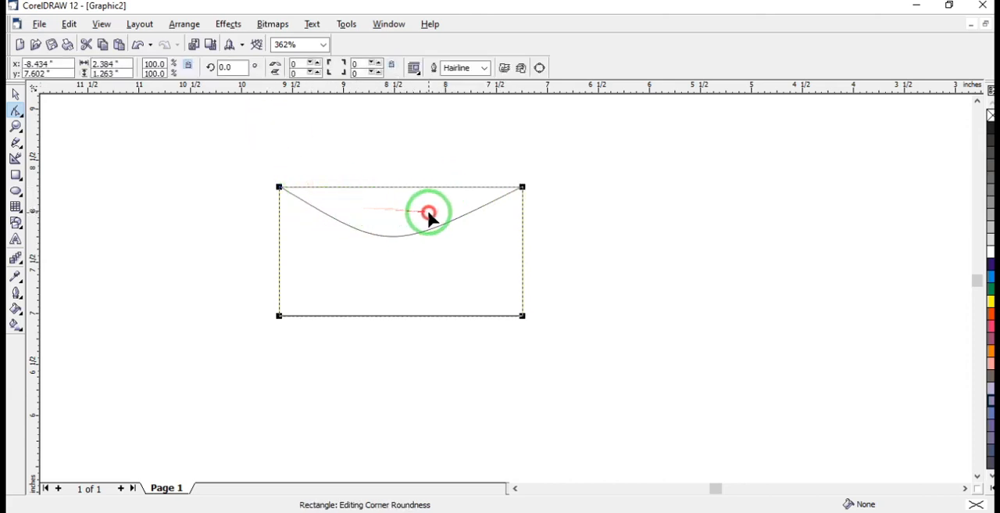
pyautogui.click(322, 262)
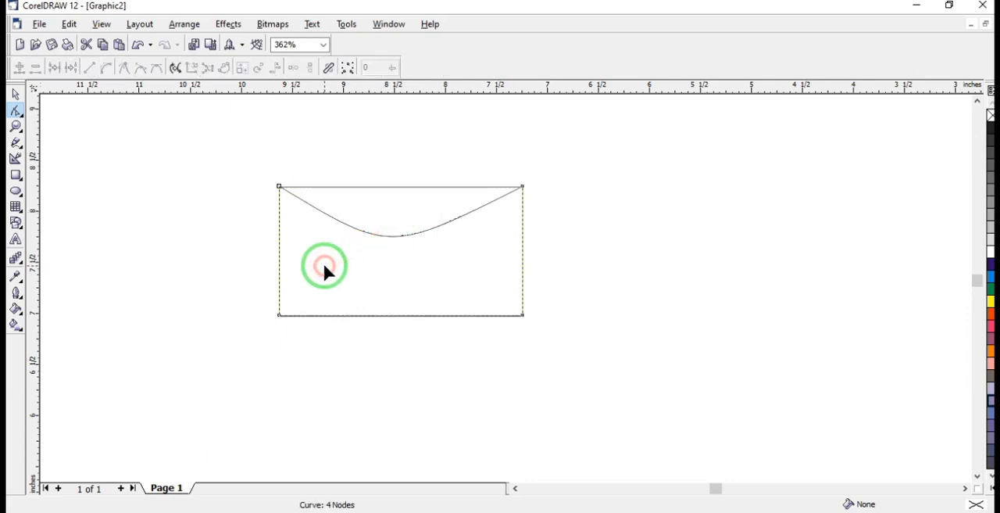
pyautogui.click(16, 93)
pyautogui.moveTo(319, 250); pyautogui.dragTo(334, 267)
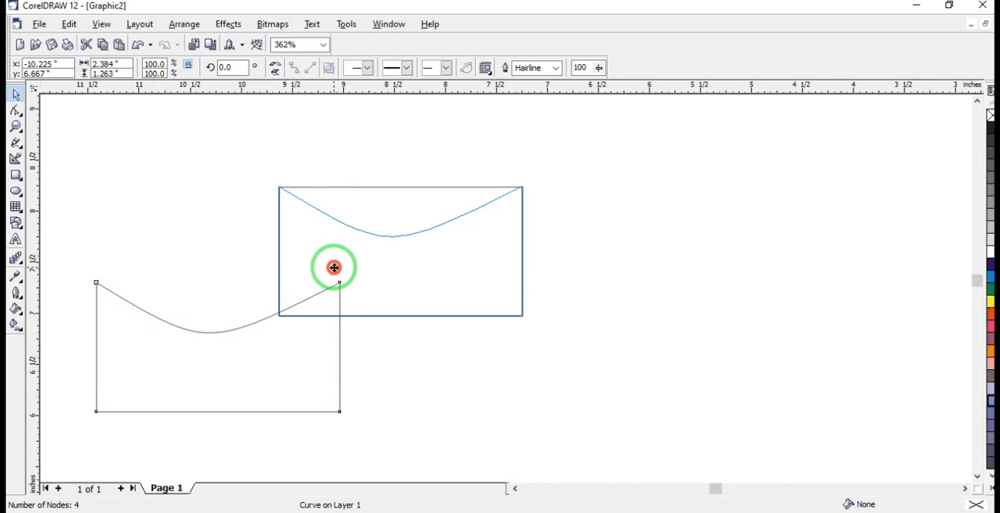
pyautogui.moveTo(334, 267); pyautogui.dragTo(334, 267)
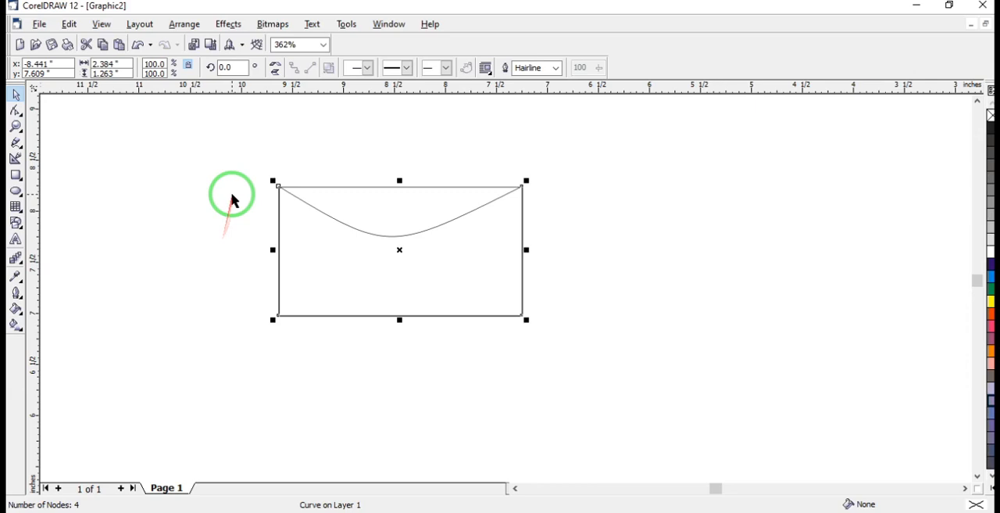
# Select both the curved shape and the rectangle beneath it, and group them
pyautogui.click(189, 153)
pyautogui.moveTo(239, 144); pyautogui.dragTo(562, 371)
pyautogui.hotkey('ctrl', 'g')
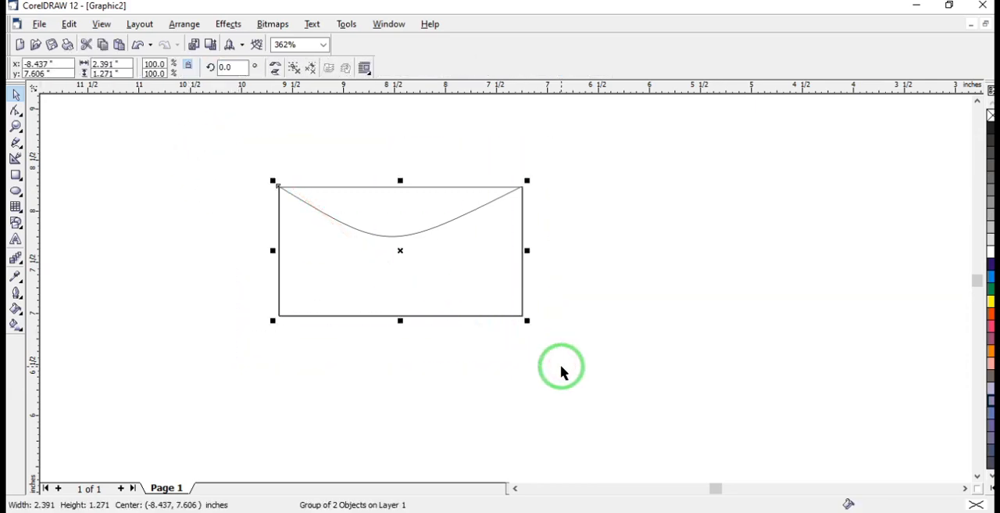
# Move the group of stacked shapes so its centre sits at about x -10.45, y 8.20 inches
pyautogui.click(633, 223)
pyautogui.moveTo(397, 234); pyautogui.dragTo(747, 241)
pyautogui.moveTo(674, 239); pyautogui.dragTo(141, 237)
pyautogui.moveTo(212, 242); pyautogui.dragTo(633, 153)
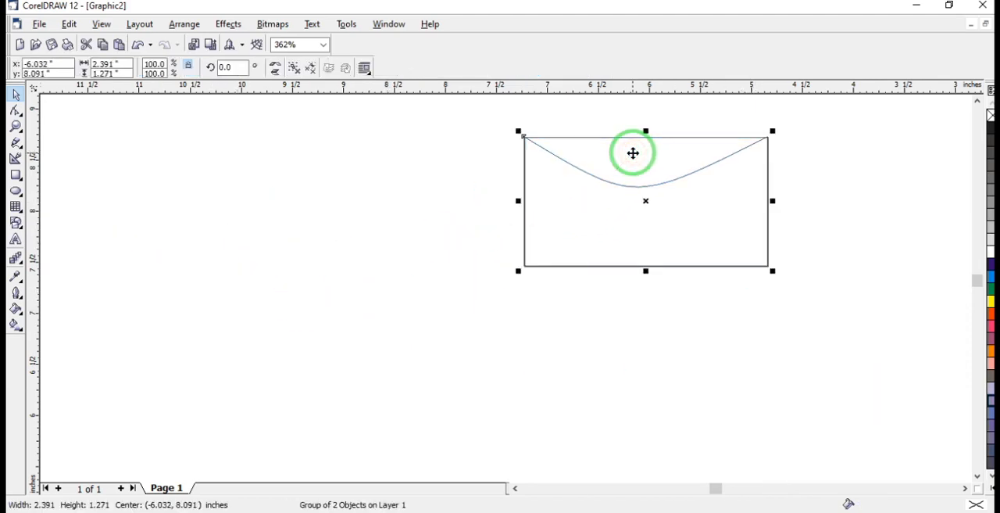
pyautogui.moveTo(633, 153); pyautogui.dragTo(182, 155)
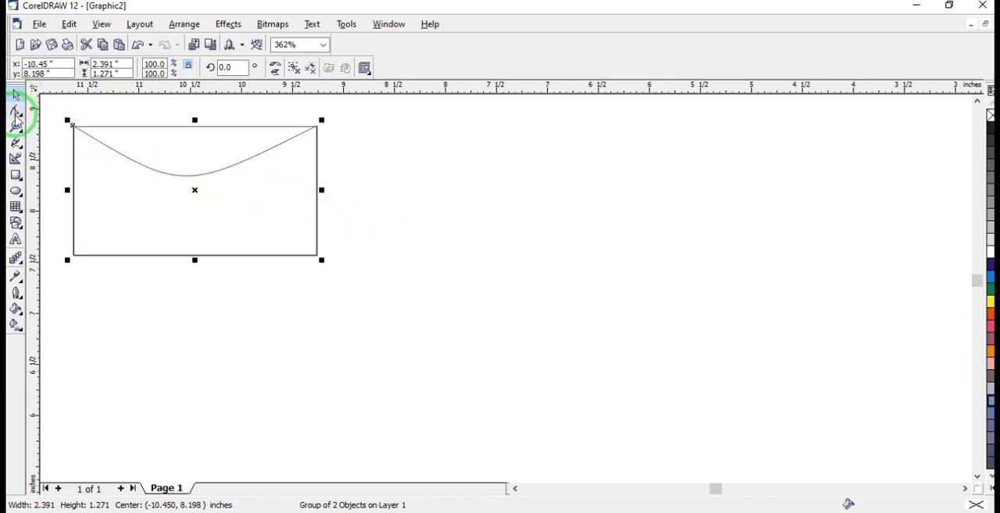
# Draw a separate rectangle about 2.01 by 1.68 inches and convert it to curves
pyautogui.click(16, 175)
pyautogui.moveTo(462, 222); pyautogui.dragTo(668, 393)
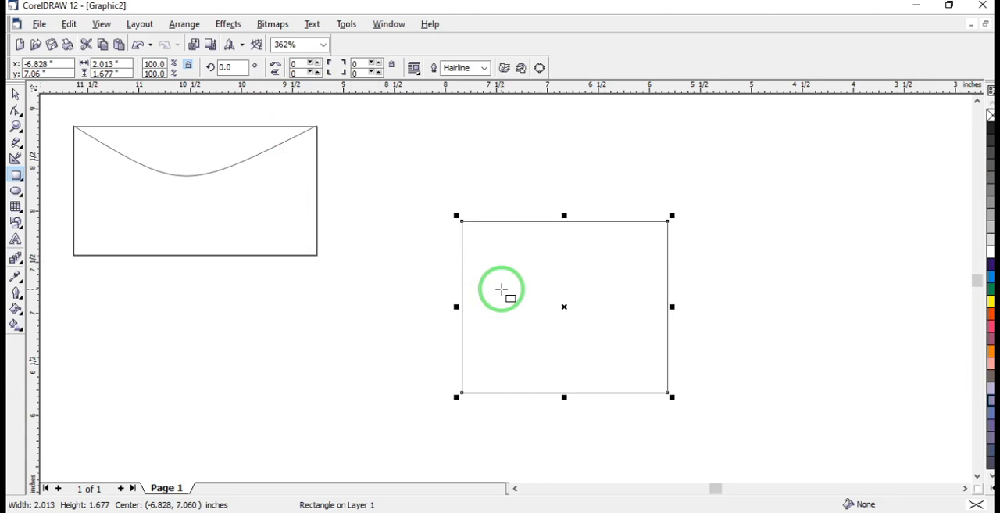
pyautogui.click(16, 109)
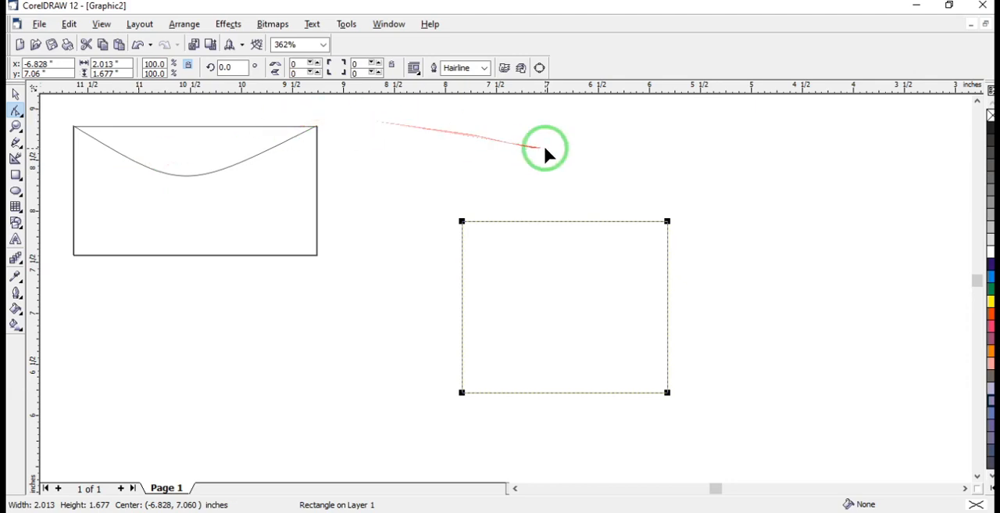
pyautogui.click(540, 70)
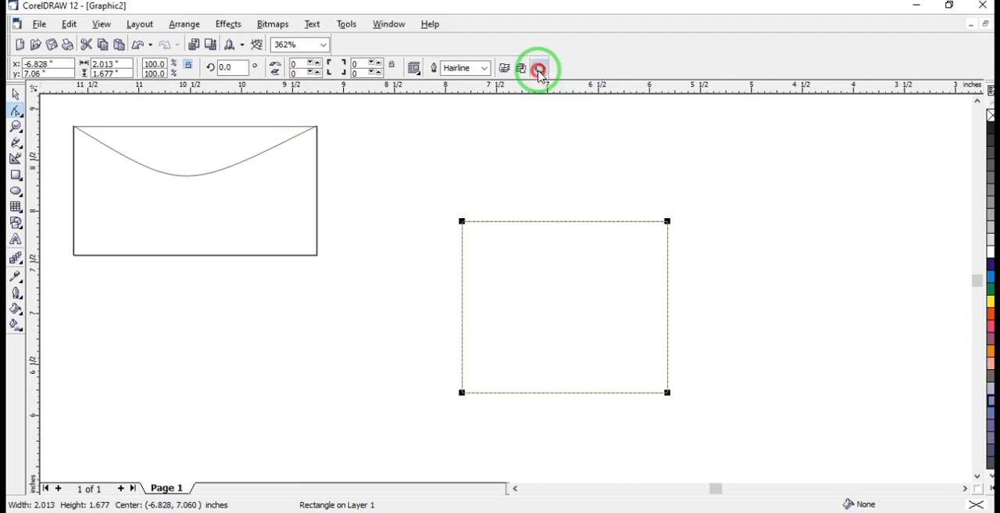
# Convert the new rectangle's upper edge from a line to a curve and back to a line with the Shape tool
pyautogui.click(522, 222)
pyautogui.click(588, 222)
pyautogui.click(516, 222)
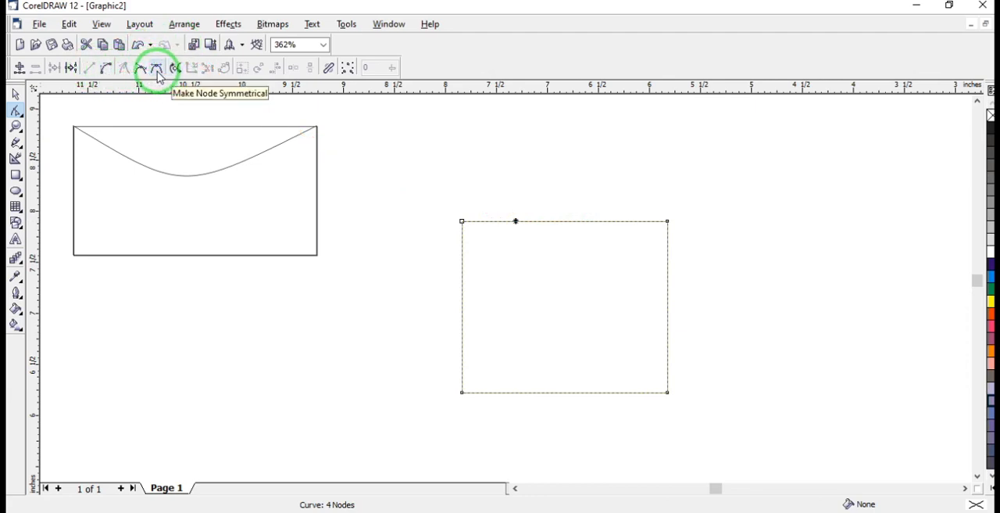
pyautogui.moveTo(516, 221)
pyautogui.mouseDown()
pyautogui.moveTo(522, 178)
pyautogui.moveTo(514, 219)
pyautogui.moveTo(526, 254)
pyautogui.moveTo(516, 227)
pyautogui.mouseUp()
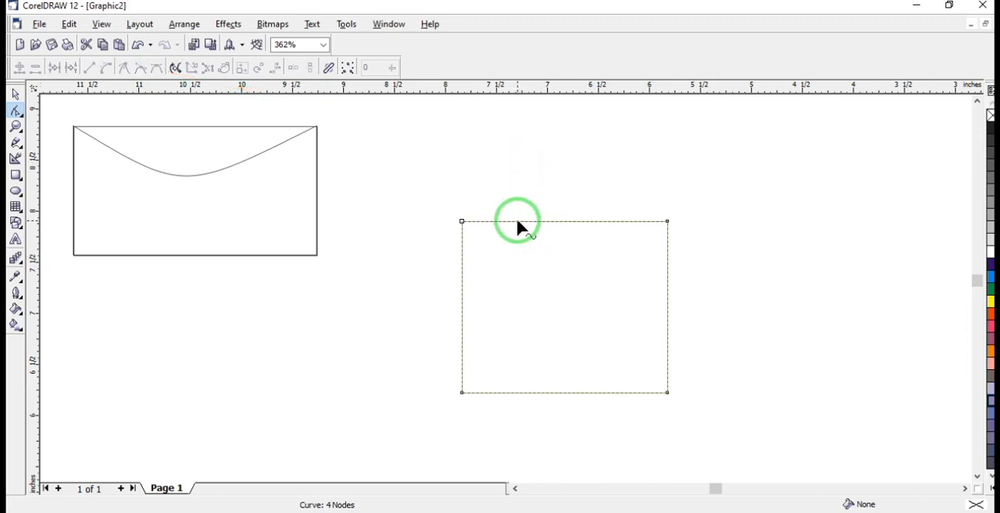
pyautogui.moveTo(518, 222)
pyautogui.mouseDown()
pyautogui.moveTo(545, 156)
pyautogui.moveTo(518, 222)
pyautogui.mouseUp()
pyautogui.moveTo(580, 140); pyautogui.dragTo(519, 222)
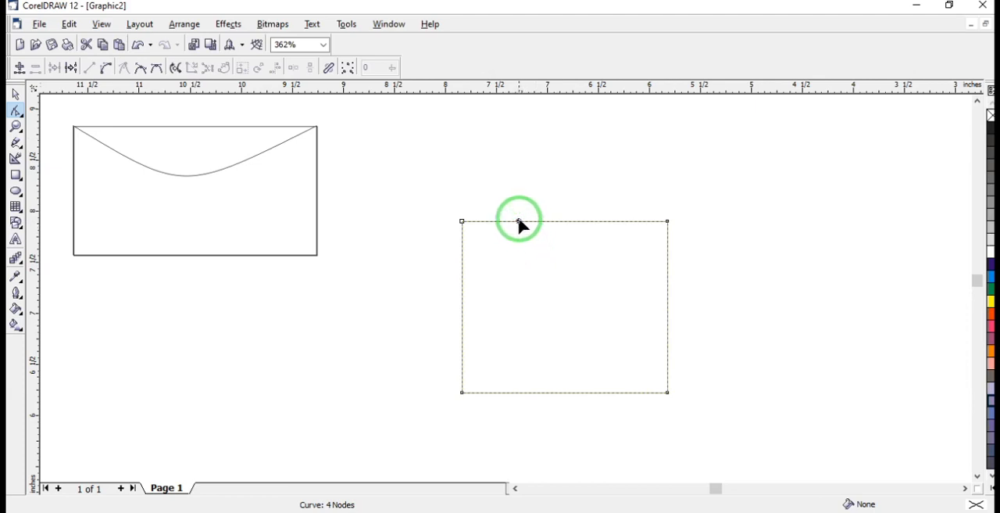
pyautogui.click(519, 222)
pyautogui.moveTo(537, 268); pyautogui.dragTo(557, 303)
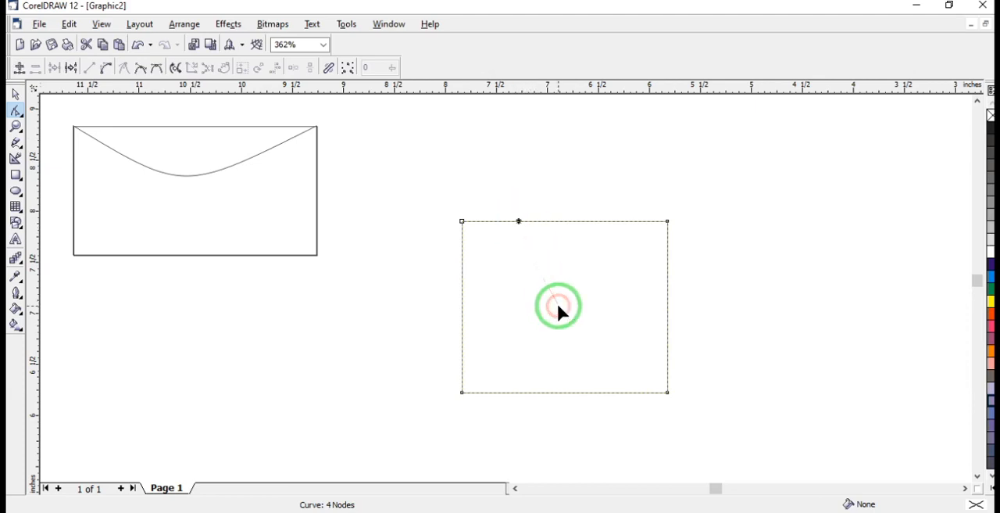
pyautogui.click(108, 71)
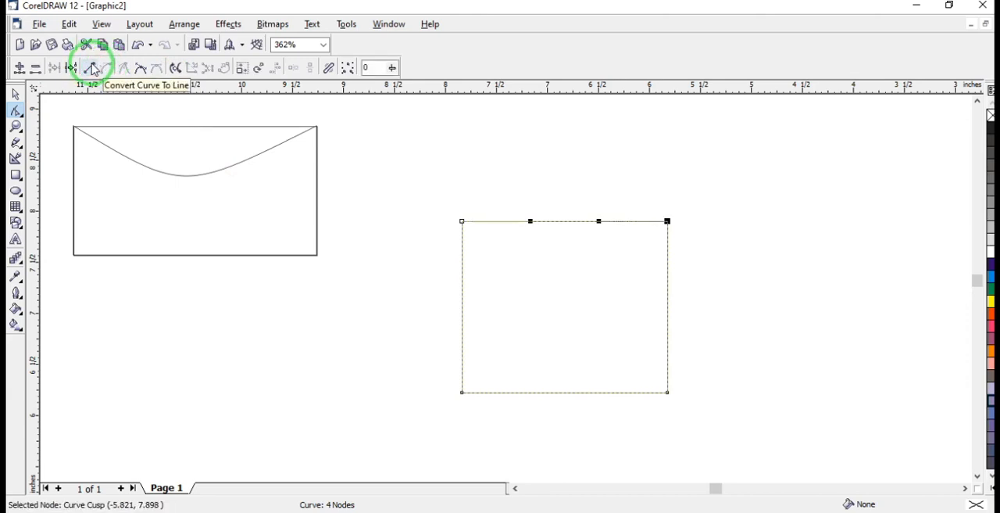
pyautogui.click(94, 69)
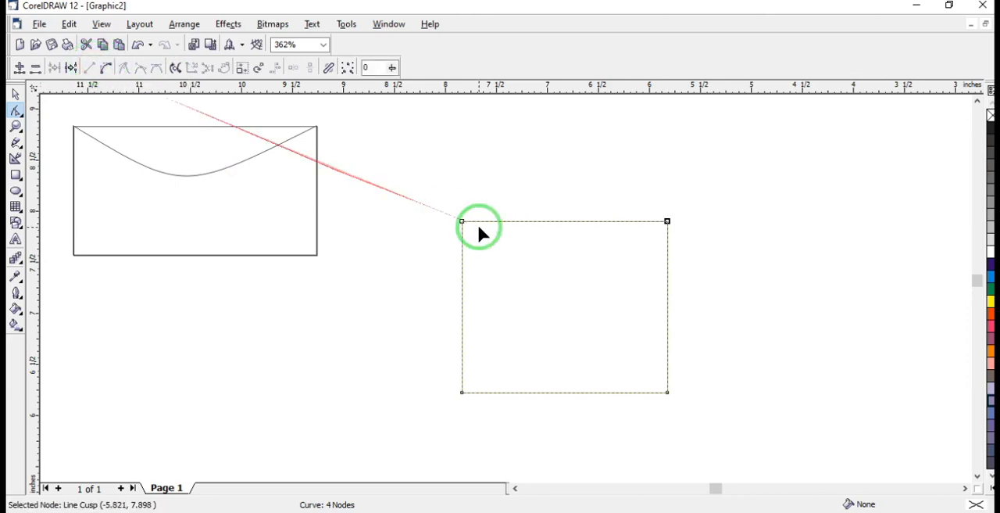
# Shift the new shape's upper-left corner node slightly outward and add a node on the upper edge at about x -7.54, y 7.93 inches
pyautogui.moveTo(463, 224)
pyautogui.mouseDown()
pyautogui.moveTo(504, 255)
pyautogui.moveTo(444, 210)
pyautogui.moveTo(476, 222)
pyautogui.moveTo(458, 217)
pyautogui.mouseUp()
pyautogui.click(454, 218)
pyautogui.click(494, 219)
pyautogui.doubleClick(493, 217)
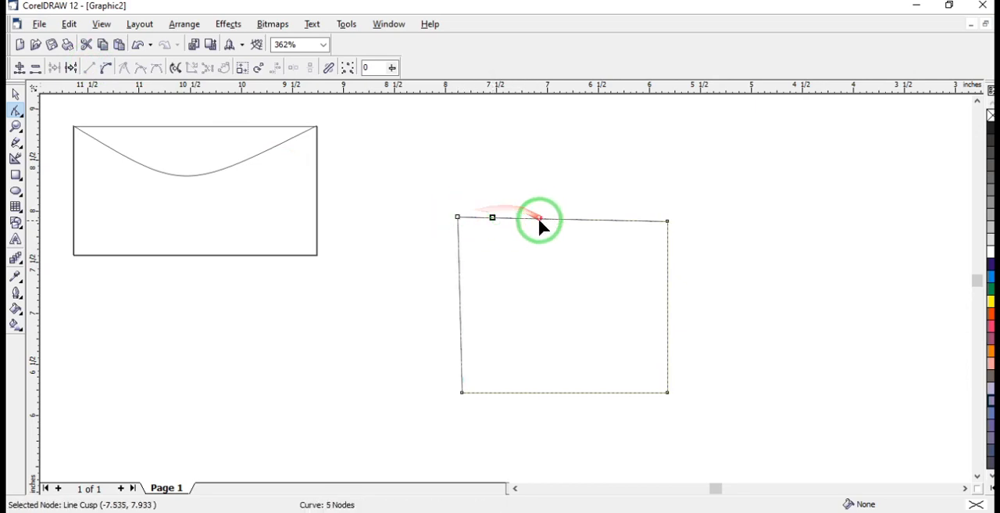
# Add three more nodes on the shape's upper edge at about x -7.11, -6.60 and -6.17 inches
pyautogui.click(535, 222)
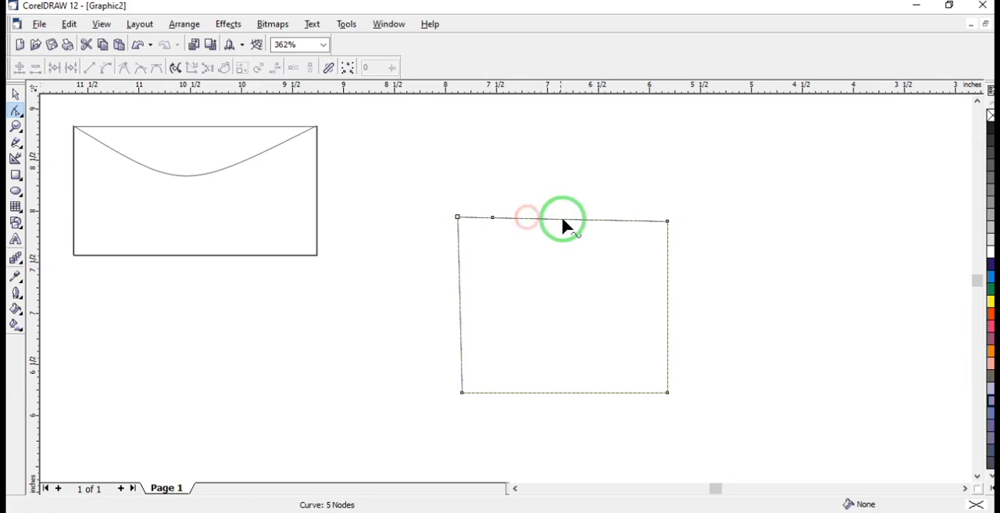
pyautogui.doubleClick(588, 219)
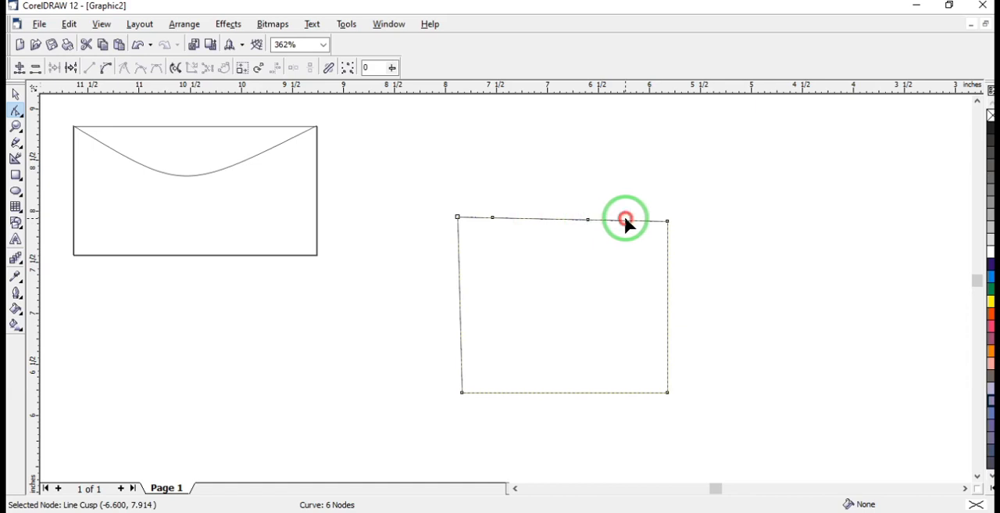
pyautogui.click(626, 221)
pyautogui.doubleClick(536, 219)
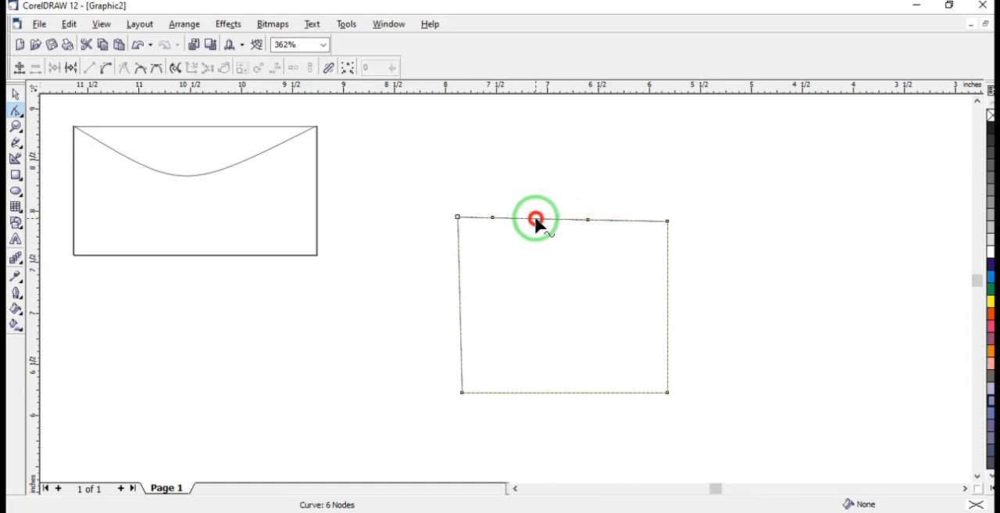
pyautogui.doubleClick(632, 221)
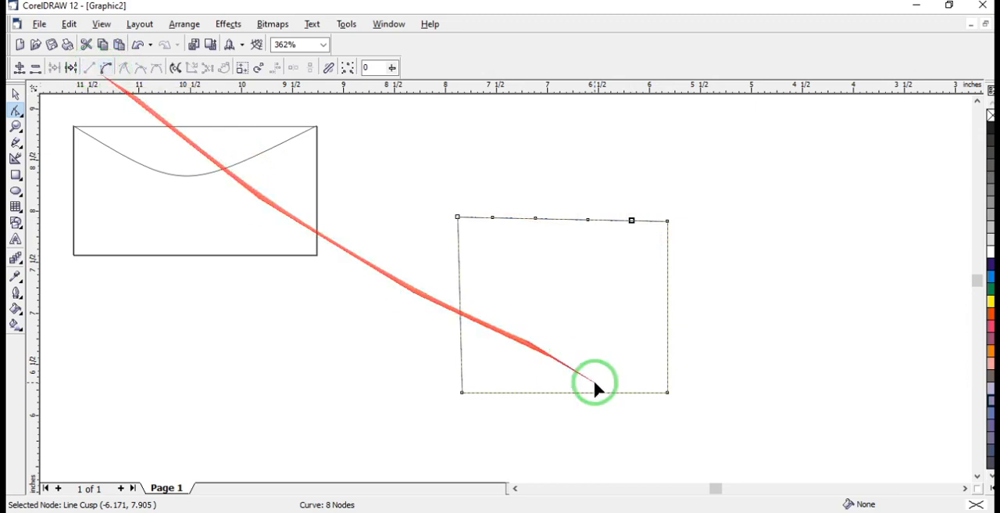
# Add three nodes along the shape's right edge, spaced between about y 7.49 and y 6.77 inches
pyautogui.click(668, 264)
pyautogui.click(668, 264)
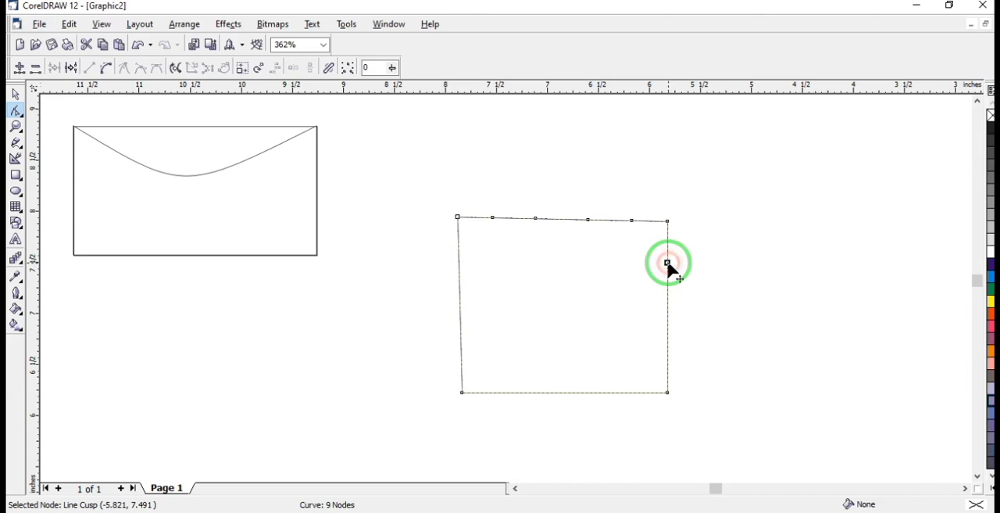
pyautogui.doubleClick(667, 297)
pyautogui.doubleClick(667, 337)
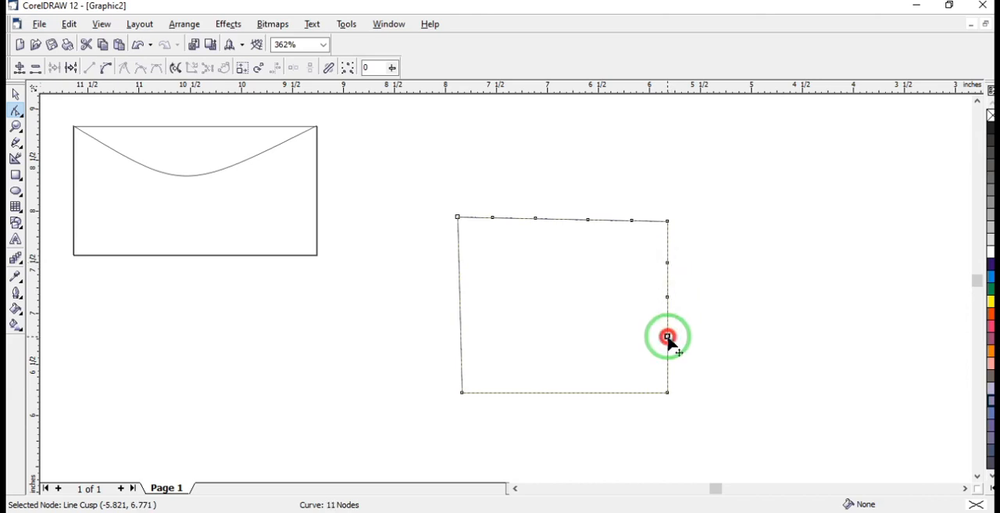
# Add five nodes along the shape's lower edge, spaced between about x -6.09 and x -7.64 inches
pyautogui.doubleClick(641, 393)
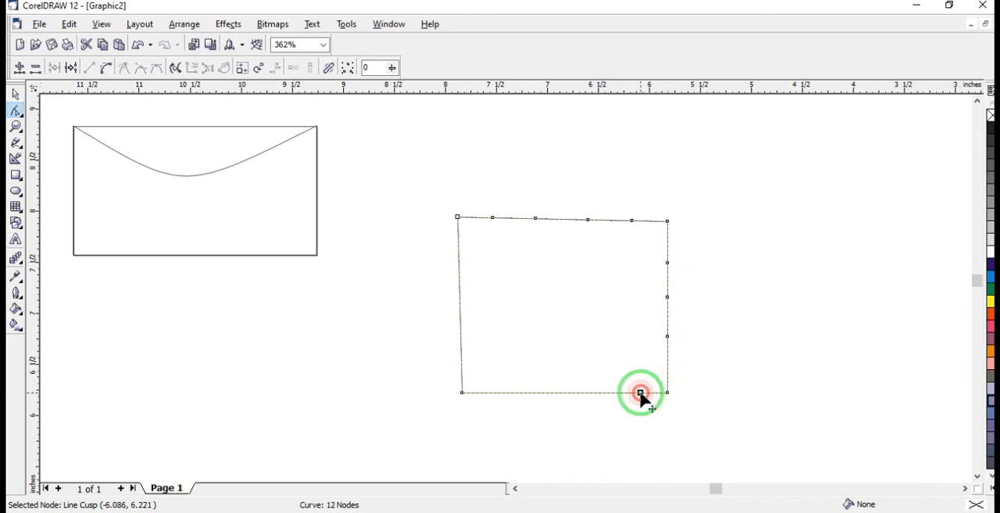
pyautogui.doubleClick(586, 392)
pyautogui.doubleClick(544, 393)
pyautogui.doubleClick(508, 392)
pyautogui.doubleClick(481, 392)
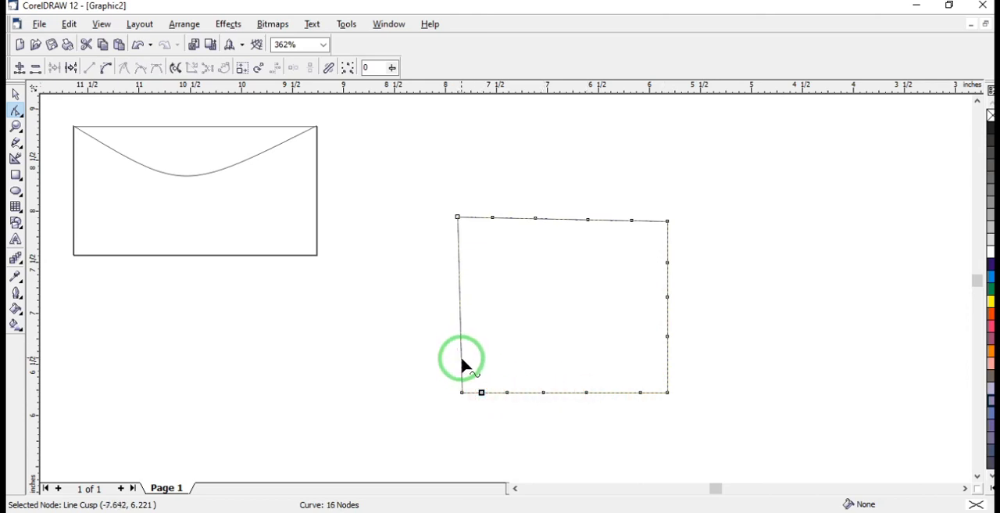
# Add four roughly evenly spaced nodes along the shape's left edge
pyautogui.doubleClick(461, 359)
pyautogui.doubleClick(460, 323)
pyautogui.click(458, 288)
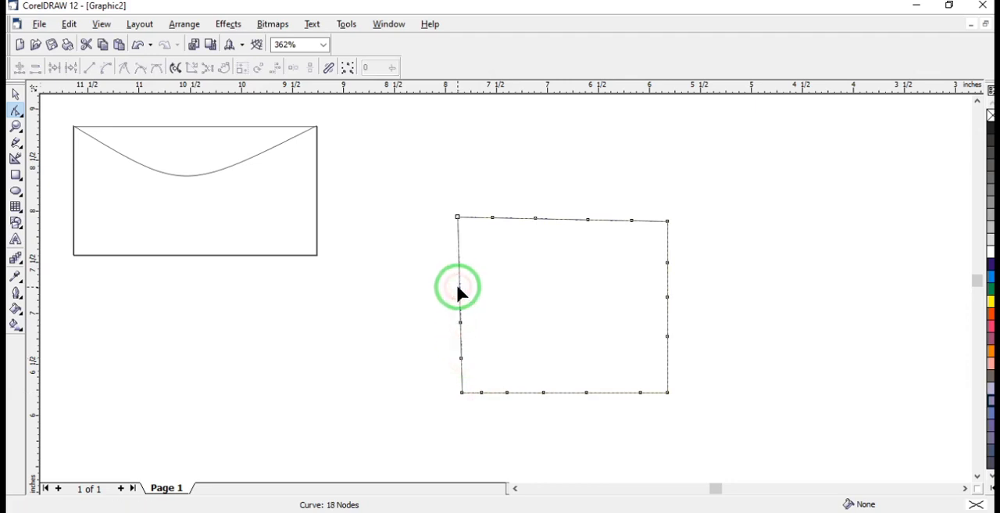
pyautogui.doubleClick(459, 287)
pyautogui.doubleClick(459, 248)
# Move two upper-edge nodes to about (-7.44, 8.45) and (-6.44, 7.42) inches, and pull the right edge's middle node outward into a spike
pyautogui.moveTo(493, 218); pyautogui.dragTo(503, 189)
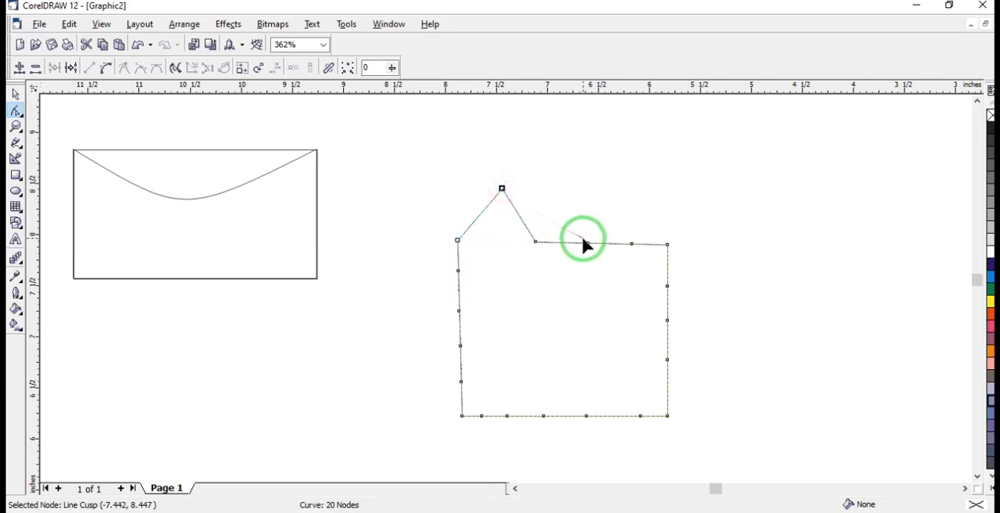
pyautogui.moveTo(536, 242); pyautogui.dragTo(604, 293)
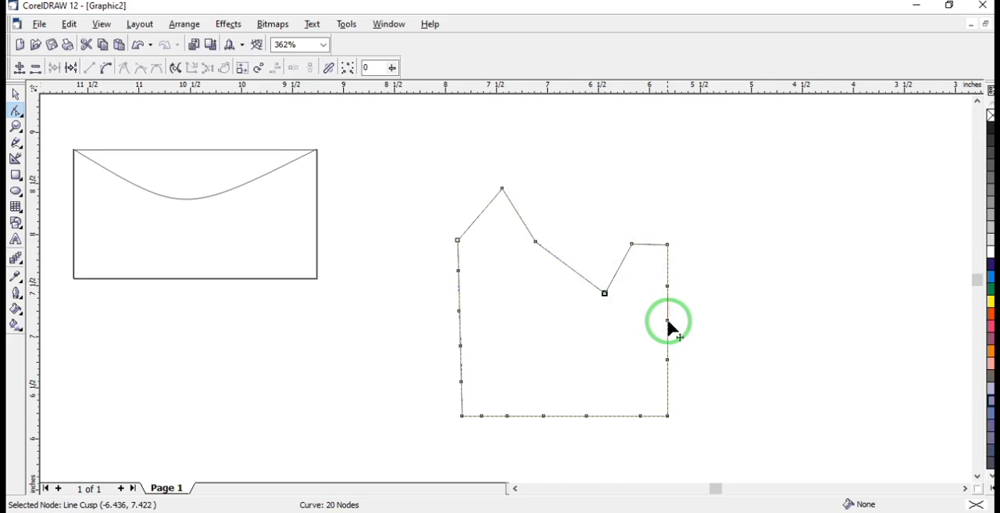
pyautogui.moveTo(670, 319)
pyautogui.mouseDown()
pyautogui.moveTo(718, 326)
pyautogui.moveTo(684, 315)
pyautogui.moveTo(719, 317)
pyautogui.moveTo(671, 327)
pyautogui.mouseUp()
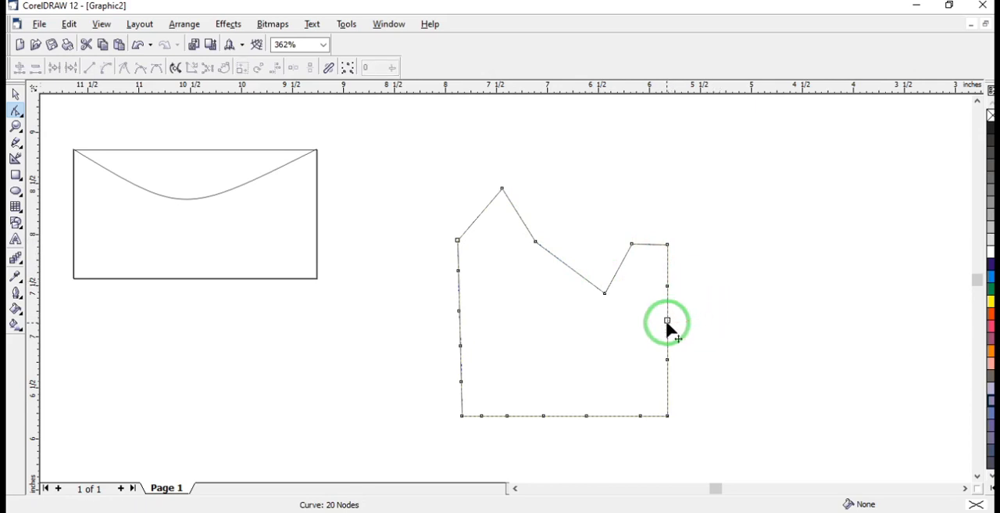
pyautogui.moveTo(669, 322); pyautogui.dragTo(750, 327)
# Move two lower-edge nodes to about (-6.15, 5.78) and (-7.17, 6.71), and two left-edge nodes outward to about (-8.37, 6.49) and (-8.18, 7.50)
pyautogui.moveTo(641, 415); pyautogui.dragTo(634, 461)
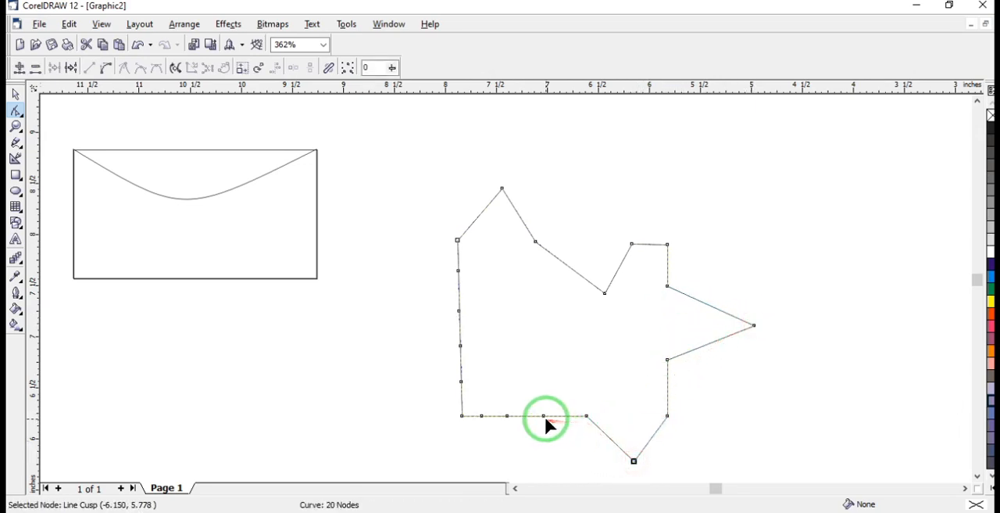
pyautogui.moveTo(544, 416); pyautogui.dragTo(523, 301)
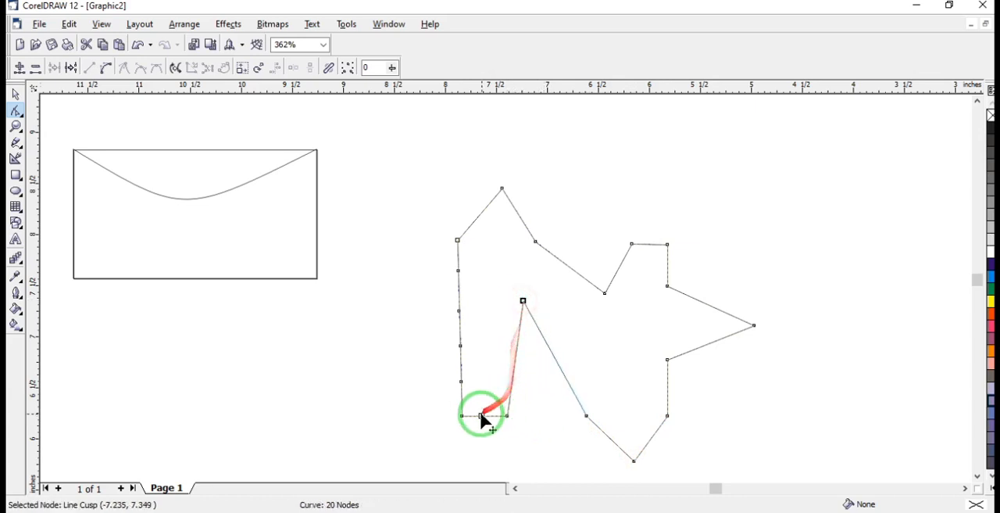
pyautogui.moveTo(461, 383); pyautogui.dragTo(407, 388)
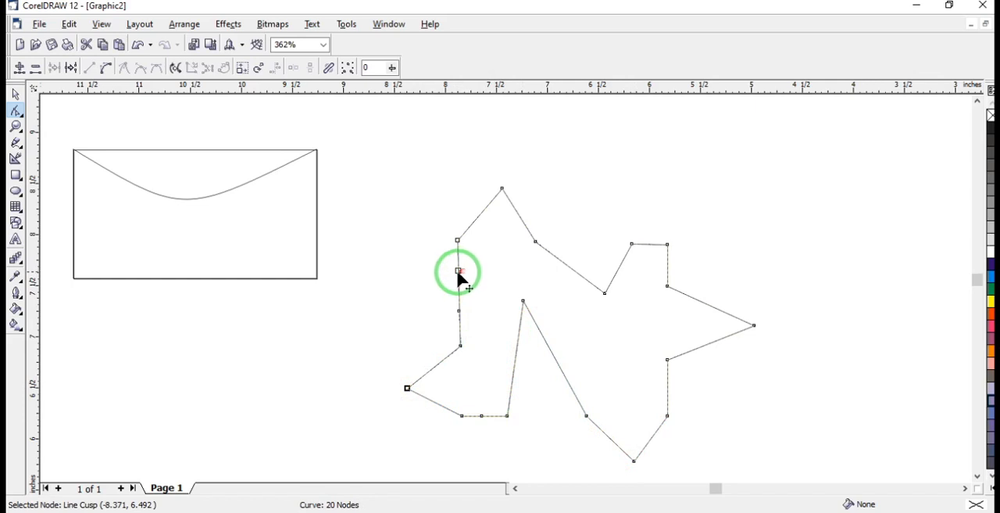
pyautogui.moveTo(458, 270); pyautogui.dragTo(427, 286)
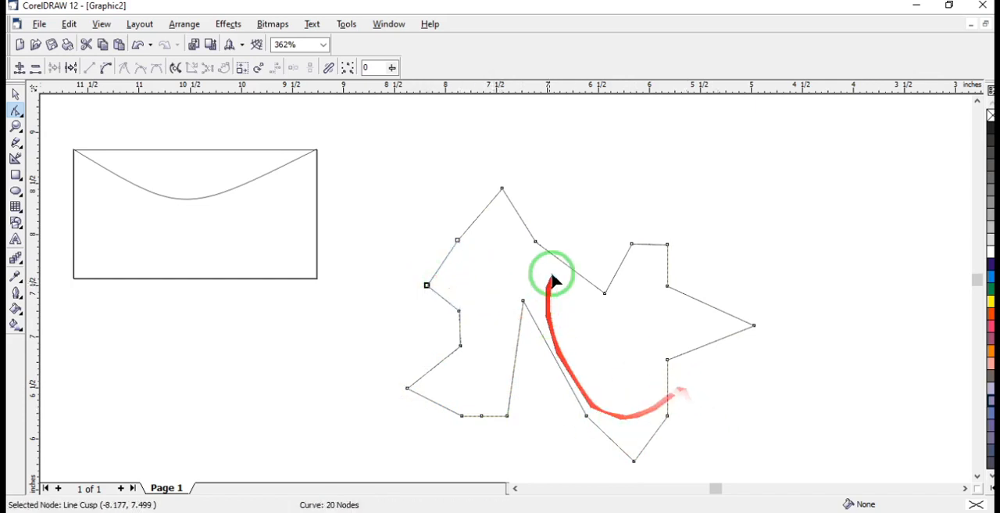
pyautogui.moveTo(523, 302); pyautogui.dragTo(530, 365)
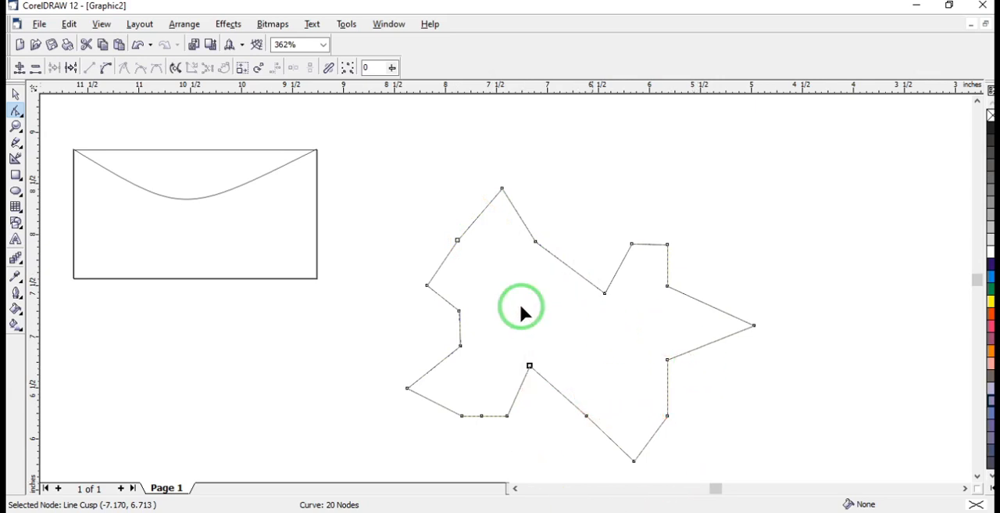
# Convert the segment at the lower notch's tip node to a curve and make that node smooth
pyautogui.click(107, 68)
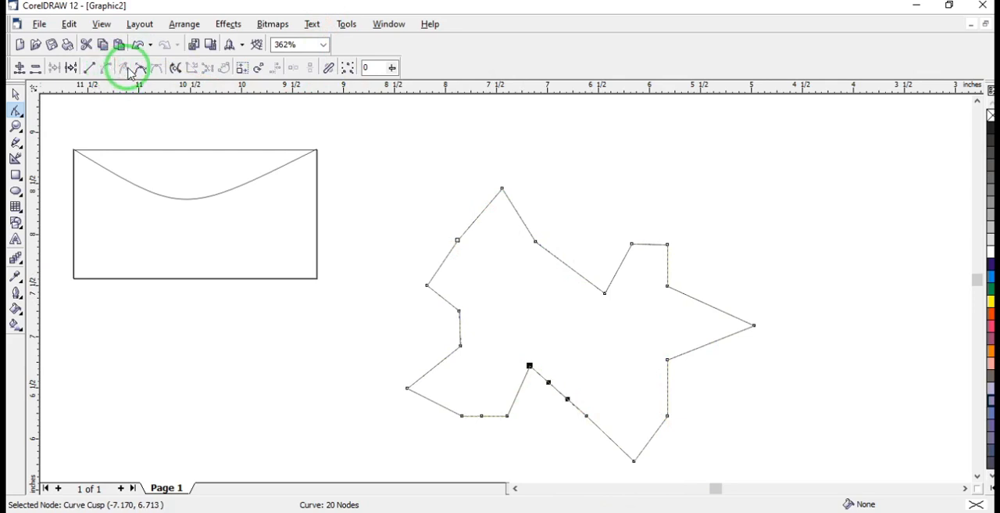
pyautogui.click(139, 69)
pyautogui.click(126, 72)
# Move the peak node to about (-8.06, 8.68), the upper-left corner node to about (-8.42, 7.87), and lower the node next to each
pyautogui.click(502, 189)
pyautogui.click(537, 181)
pyautogui.moveTo(503, 188); pyautogui.dragTo(439, 165)
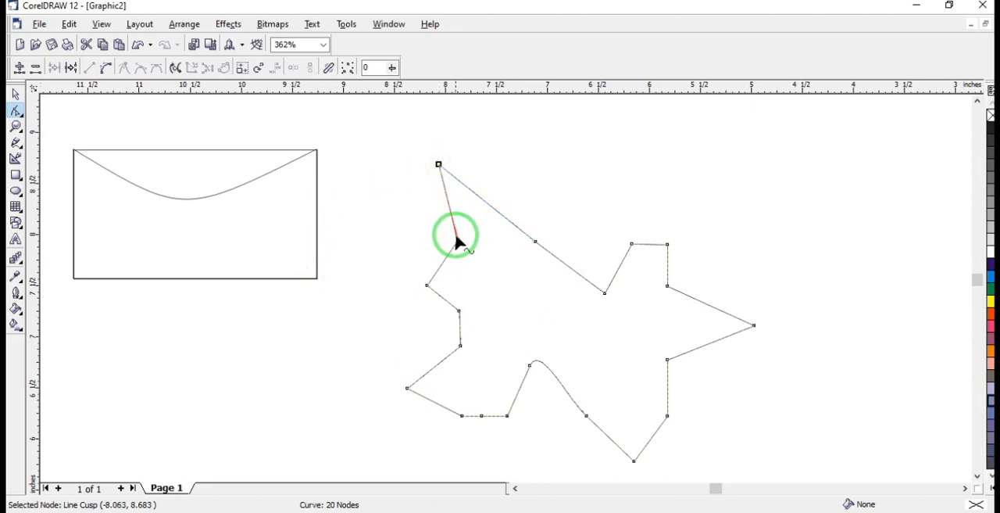
pyautogui.moveTo(456, 239); pyautogui.dragTo(388, 251)
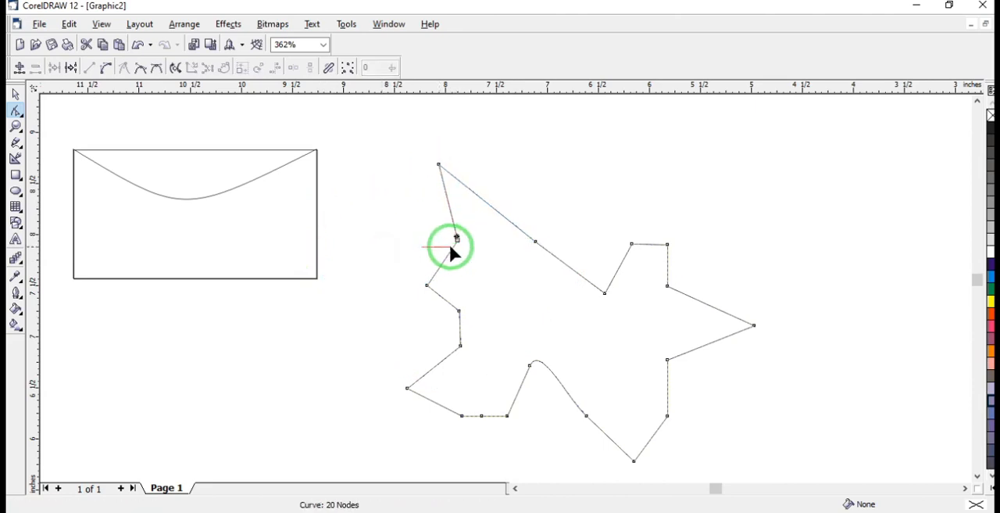
pyautogui.moveTo(458, 237); pyautogui.dragTo(402, 247)
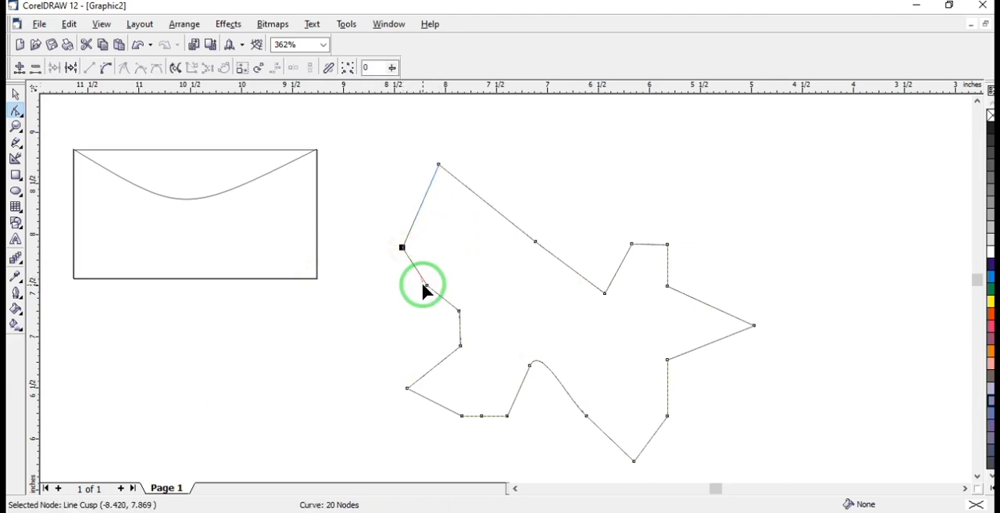
pyautogui.moveTo(423, 286); pyautogui.dragTo(419, 358)
pyautogui.moveTo(535, 243); pyautogui.dragTo(529, 300)
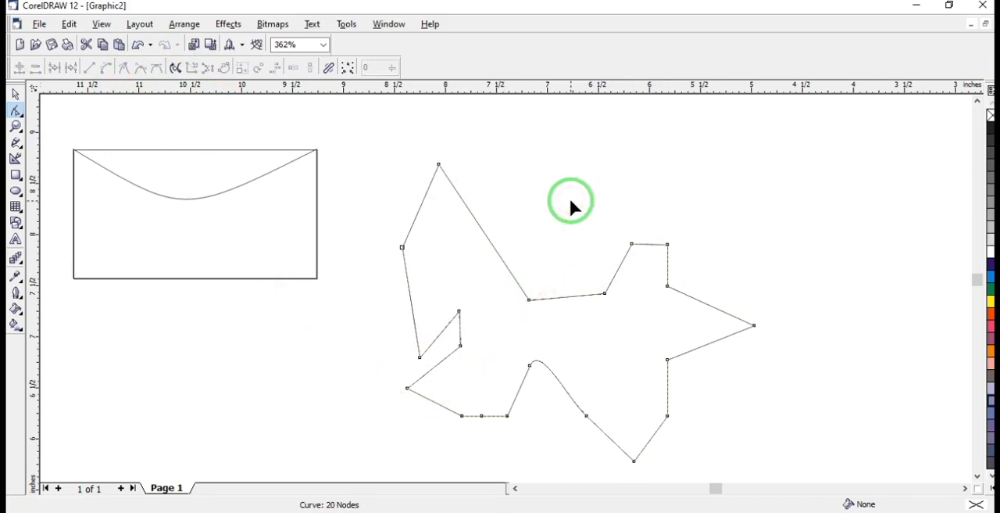
# Add nodes at about (-8.29, 8.17) and (-8.17, 8.43) on the edge between the left corner and the peak, and delete the peak node
pyautogui.click(403, 247)
pyautogui.doubleClick(403, 247)
pyautogui.doubleClick(402, 246)
pyautogui.doubleClick(415, 216)
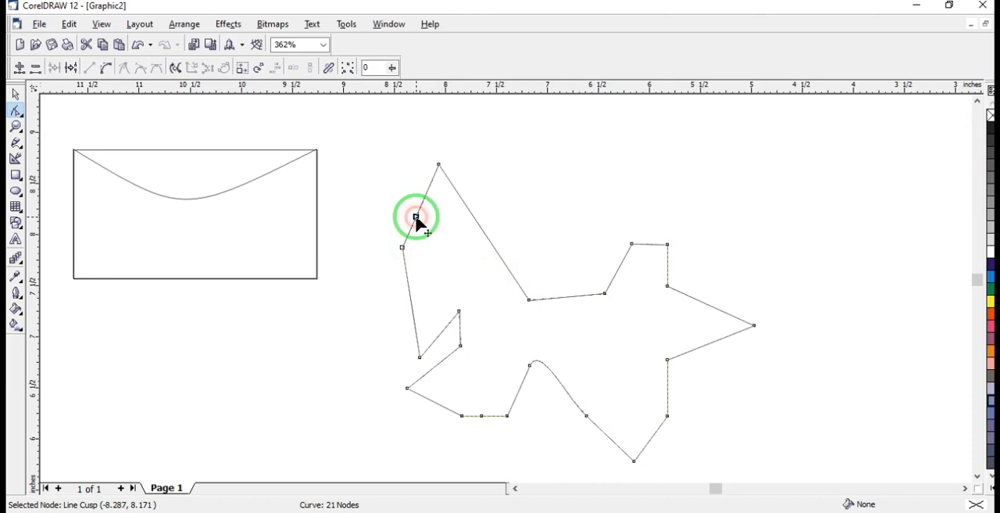
pyautogui.click(429, 195)
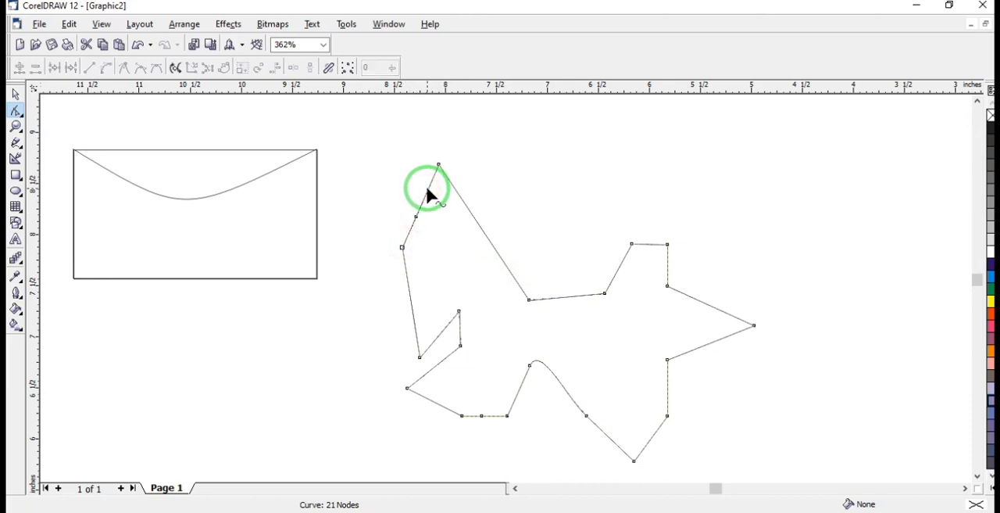
pyautogui.doubleClick(428, 190)
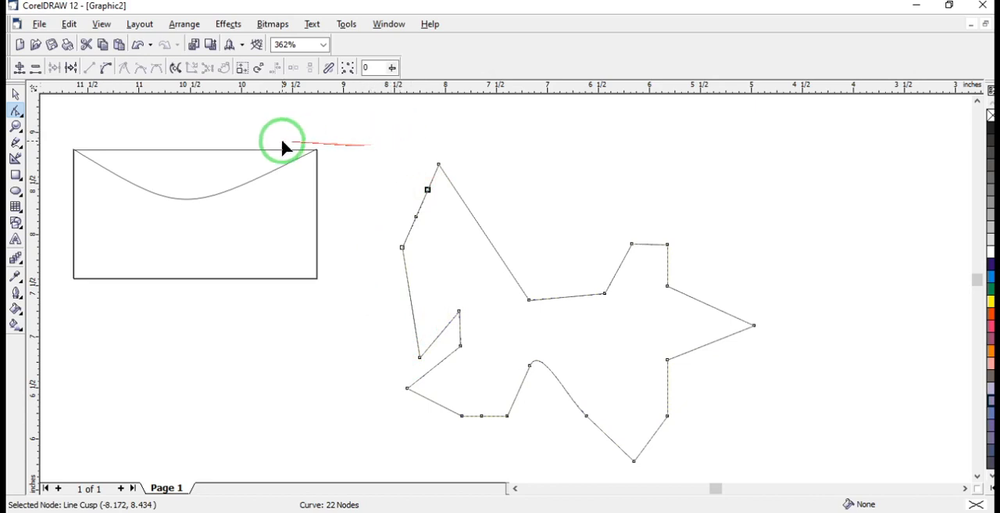
pyautogui.click(438, 165)
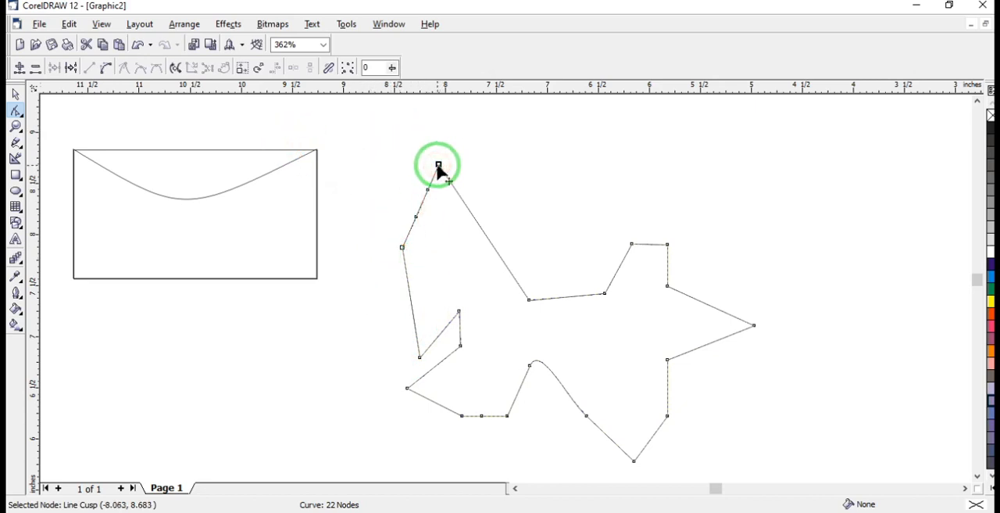
pyautogui.press('Delete')
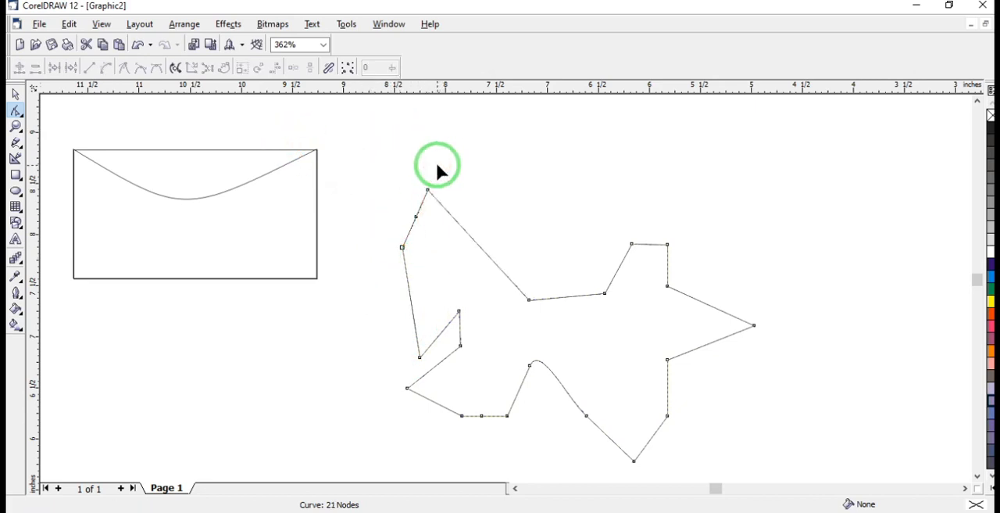
# Convert the short segment between the left corner and the node above it to a curve, back to a line, and to a curve again
pyautogui.click(416, 217)
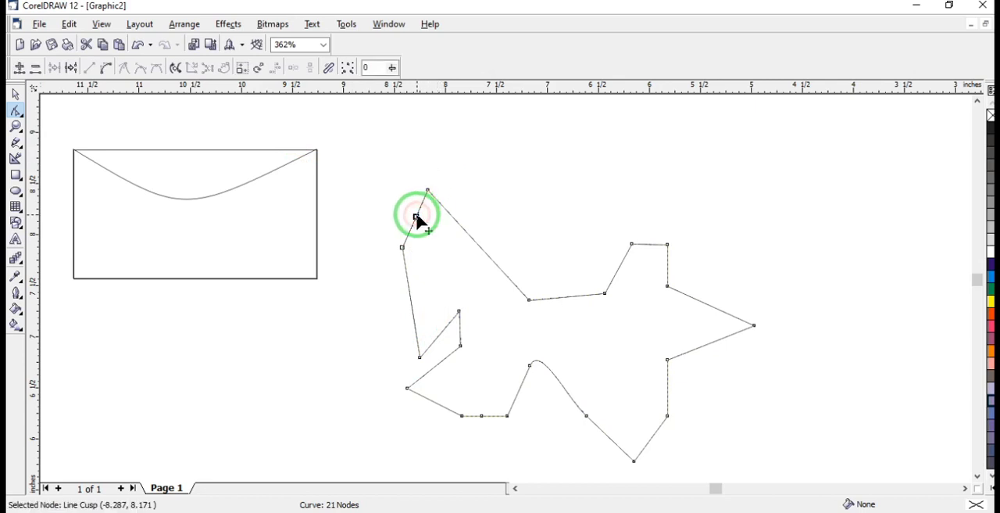
pyautogui.click(404, 245)
pyautogui.click(89, 68)
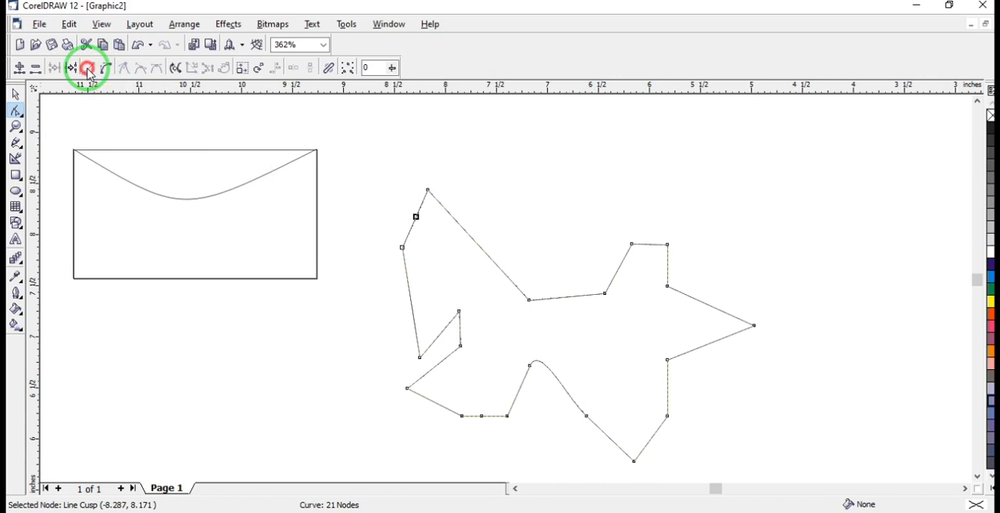
pyautogui.click(106, 68)
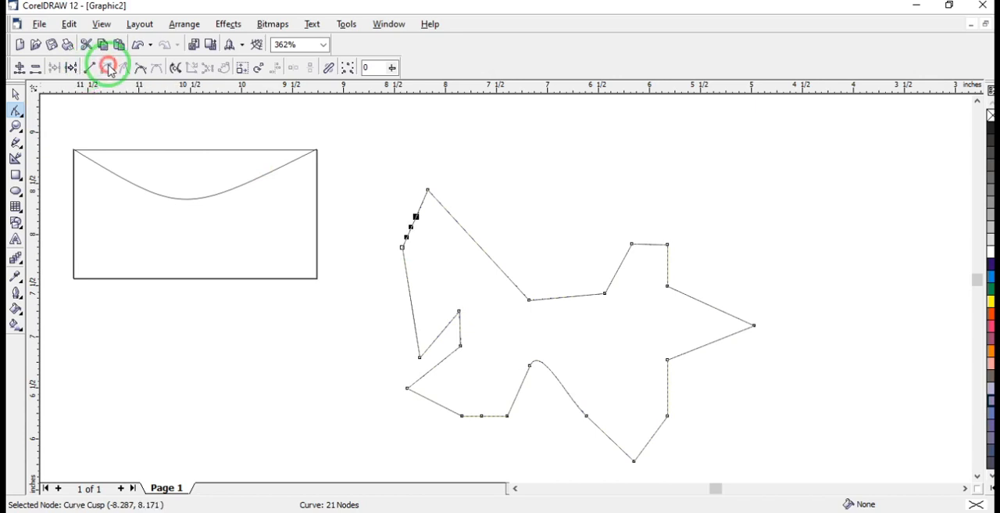
pyautogui.click(93, 68)
pyautogui.click(105, 68)
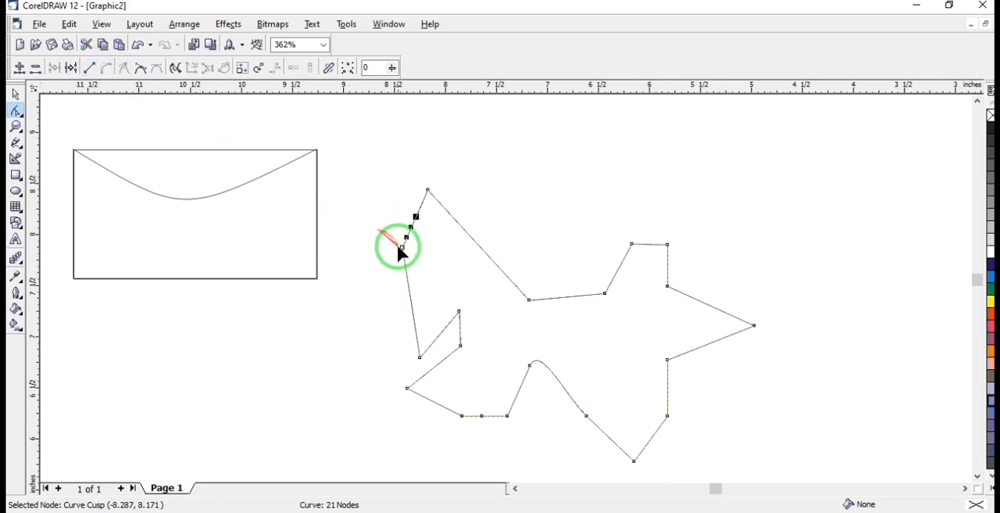
# Delete the left corner node at about (-8.42, 7.87) and the topmost node at about (-8.17, 8.43)
pyautogui.click(401, 247)
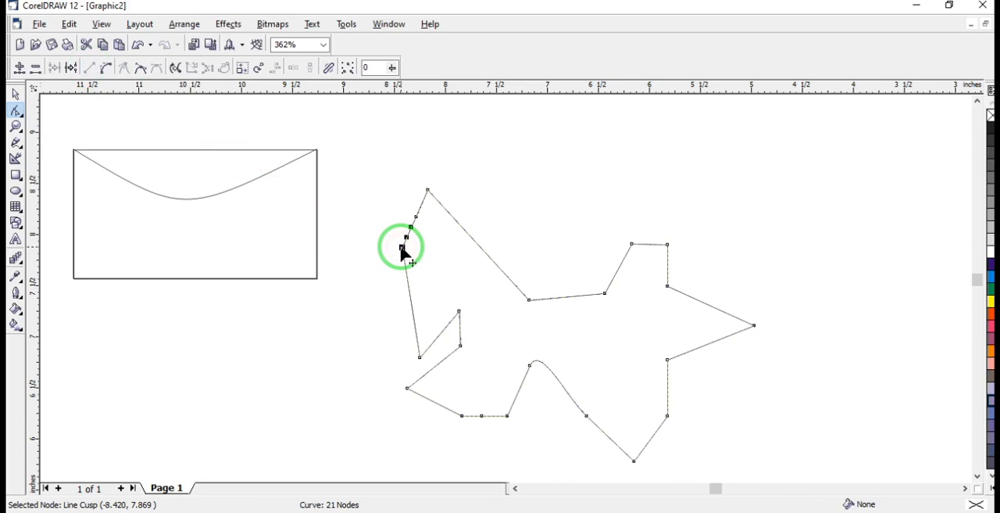
pyautogui.doubleClick(401, 249)
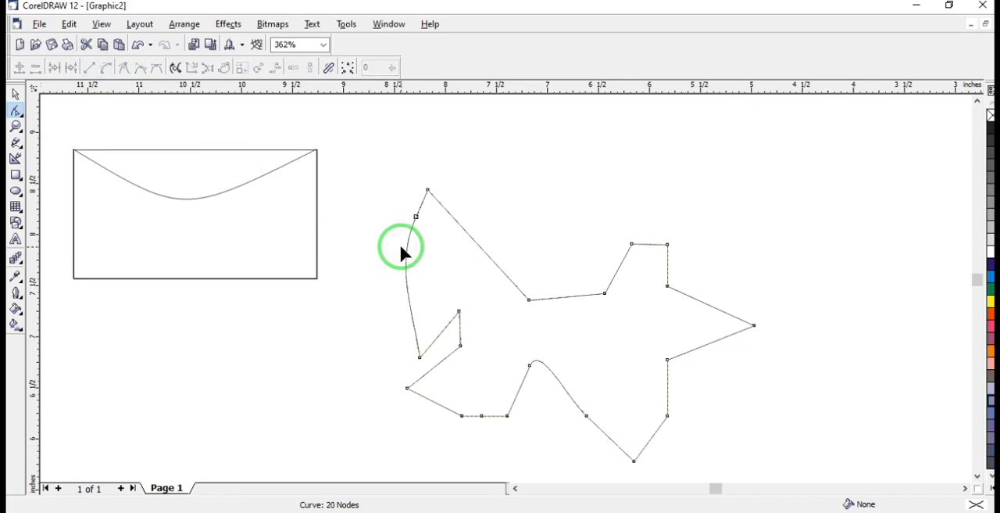
pyautogui.click(428, 190)
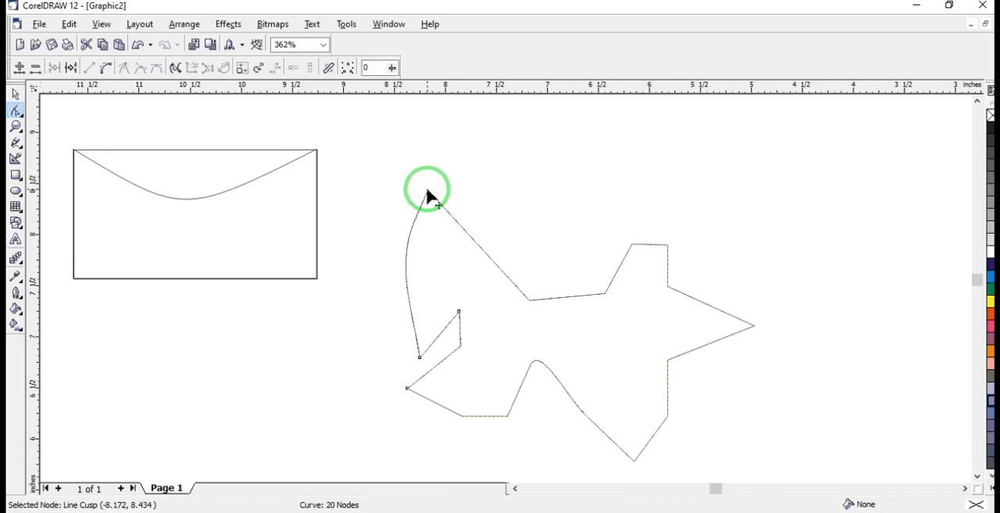
pyautogui.press('Delete')
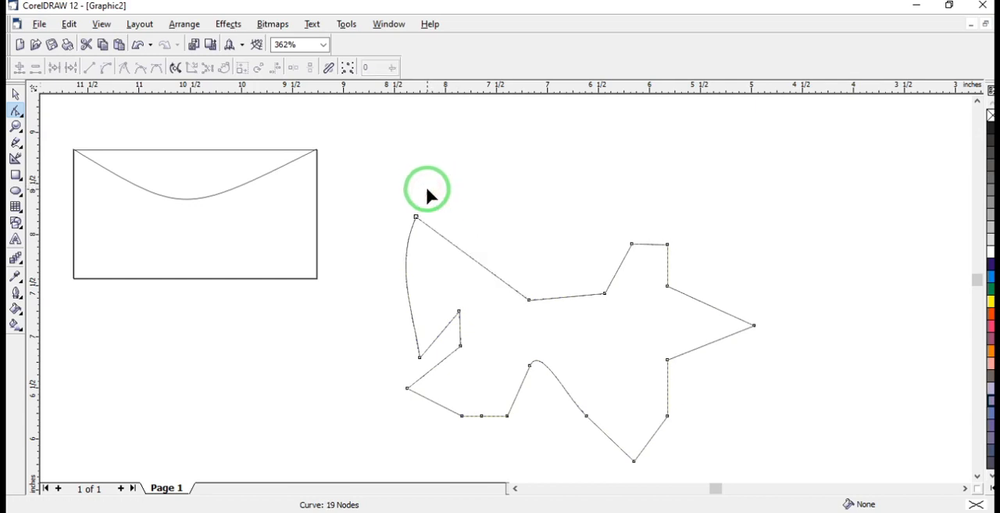
# Delete the nodes at about (-7.86, 7.25), (-7.64, 6.22) and (-7.83, 6.22) on the left part of the outline
pyautogui.click(459, 312)
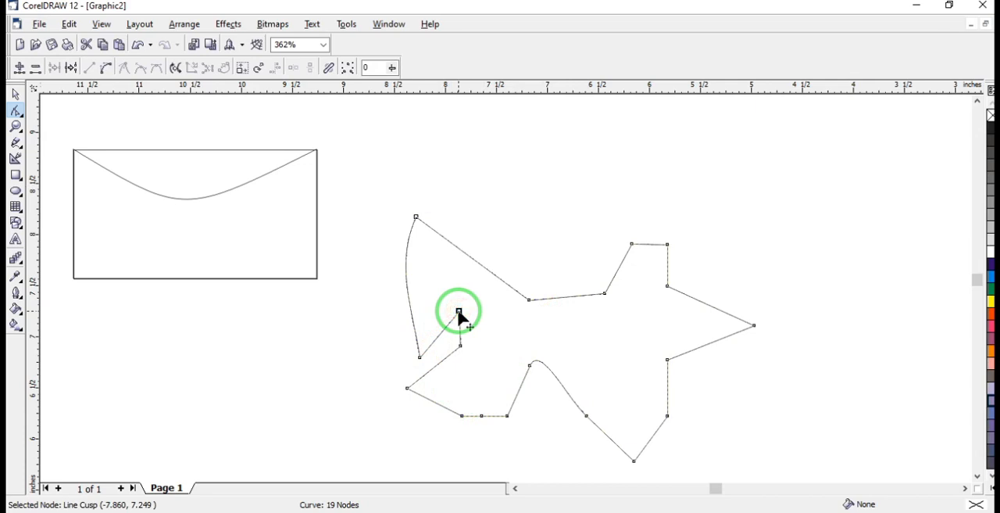
pyautogui.press('Delete')
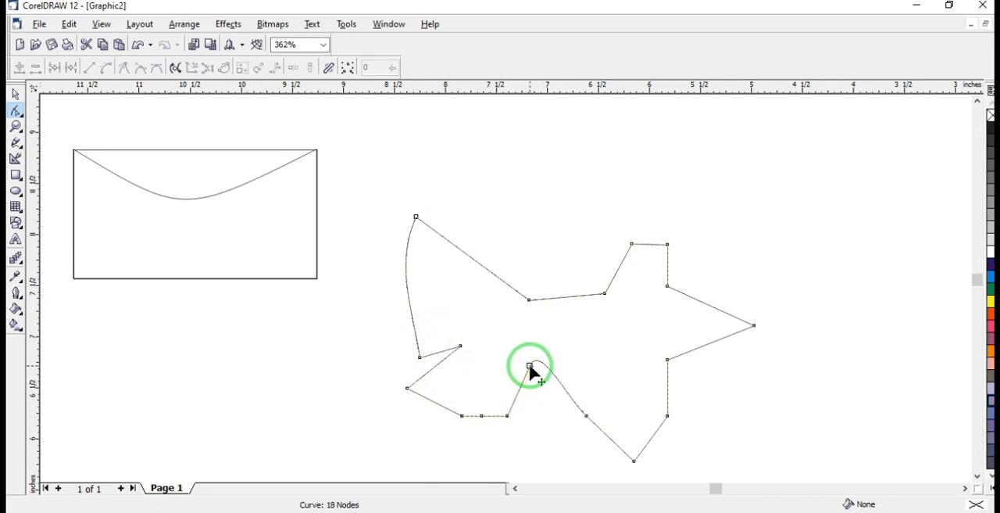
pyautogui.click(482, 416)
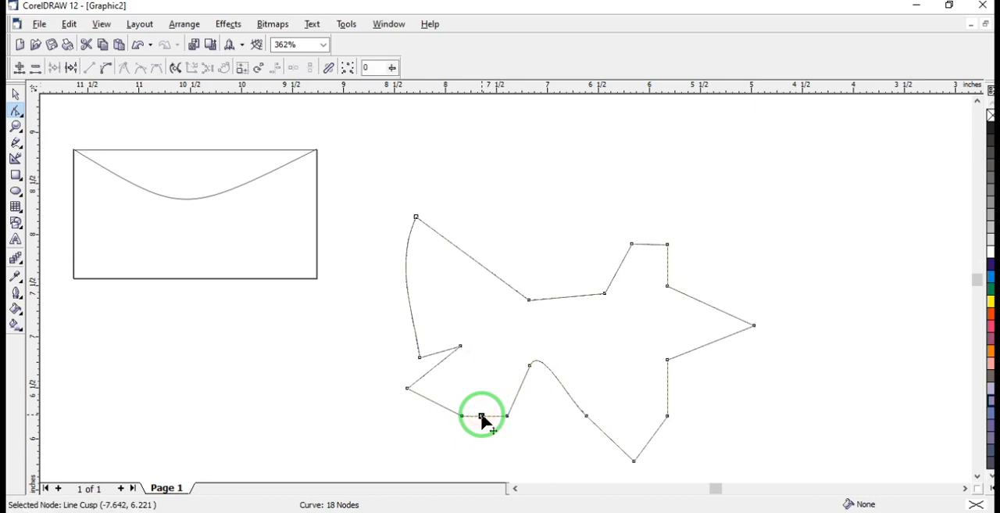
pyautogui.press('Delete')
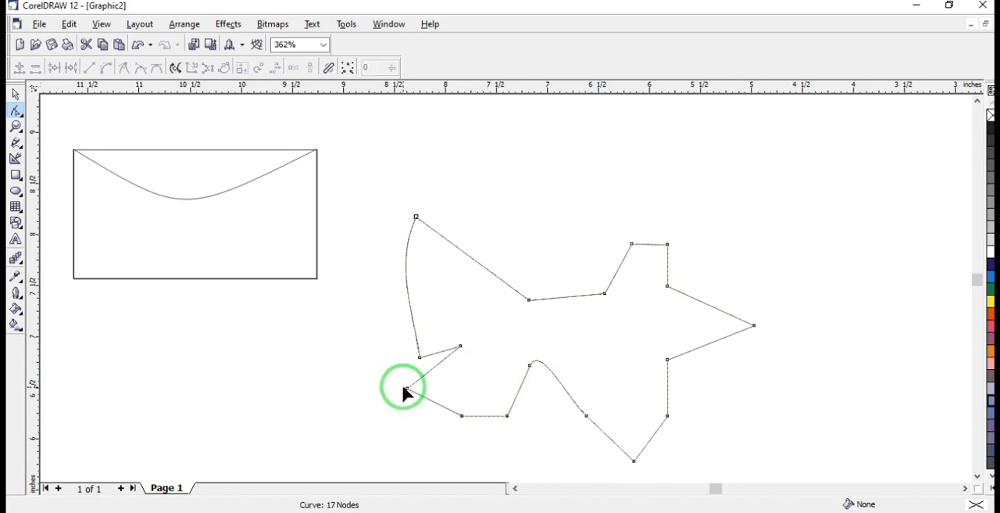
pyautogui.click(462, 416)
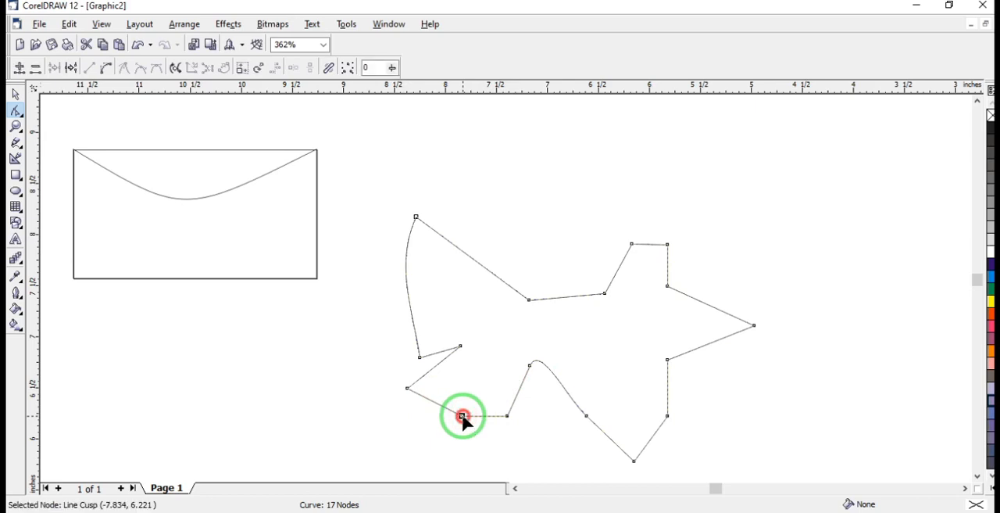
pyautogui.press('Delete')
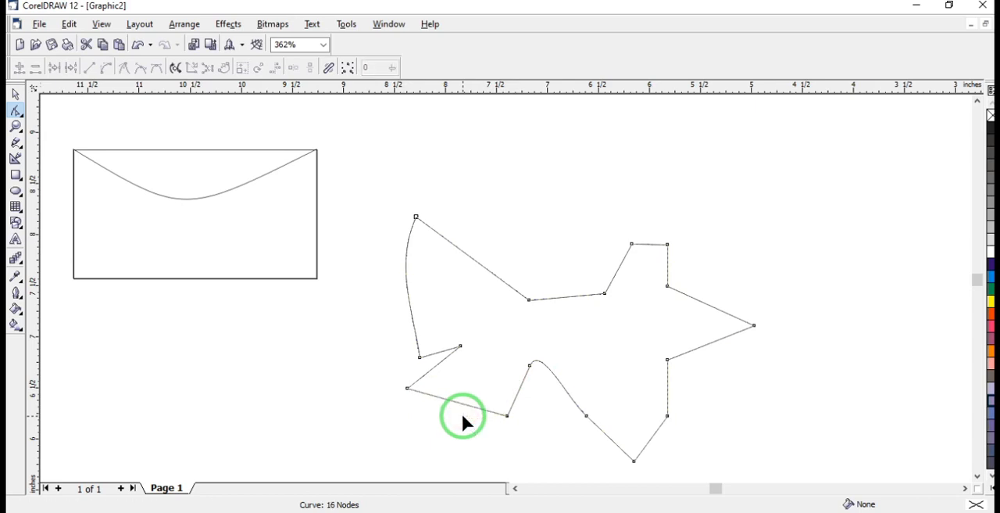
# Delete the node right of the bottom tip and the two nodes just above the lower-left corner
pyautogui.click(666, 416)
pyautogui.press('Delete')
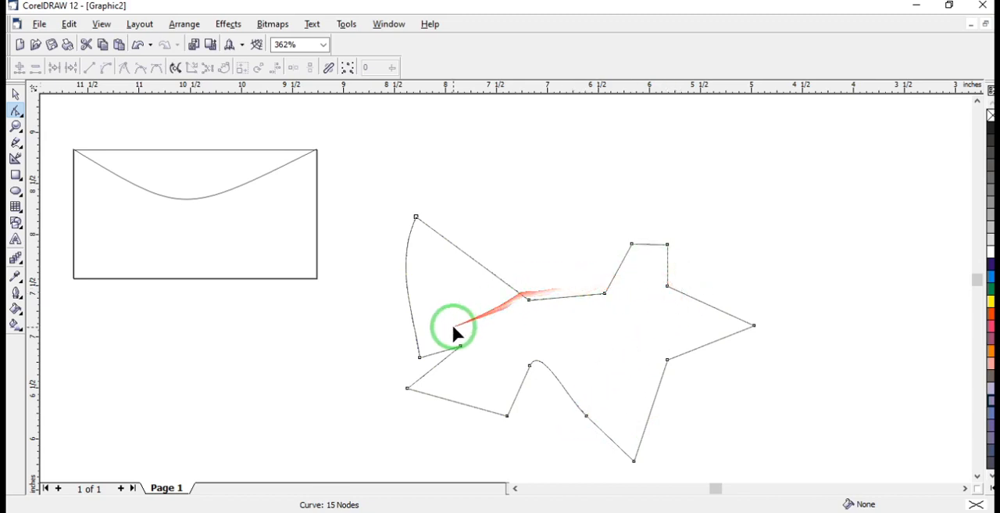
pyautogui.click(460, 345)
pyautogui.press('Delete')
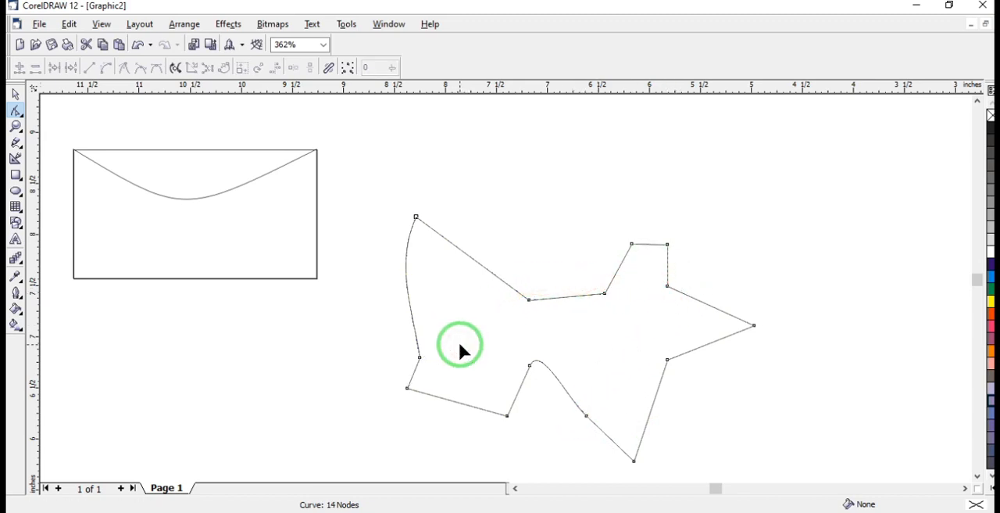
pyautogui.click(419, 358)
pyautogui.press('Delete')
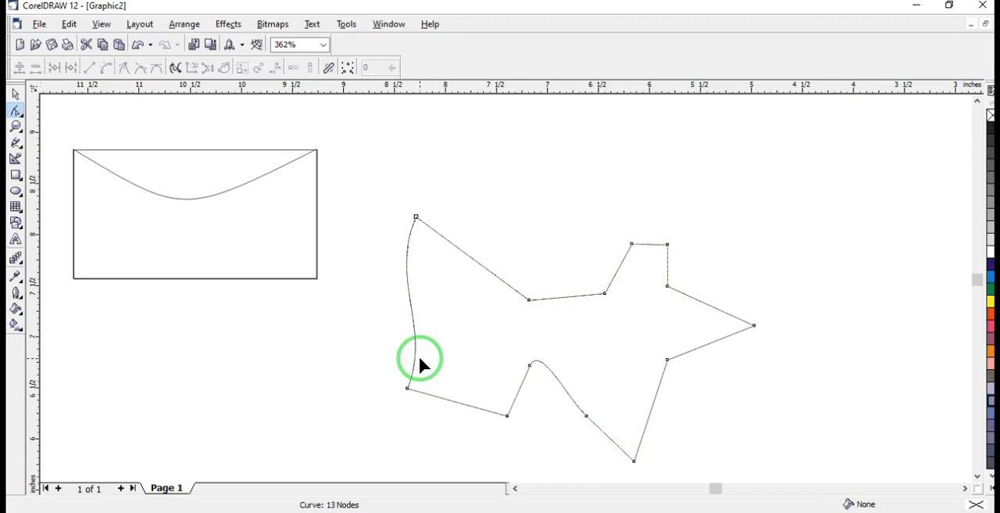
# Delete the two inner nodes along the shape's upper edge and the node at the far-right tip
pyautogui.click(529, 300)
pyautogui.press('Delete')
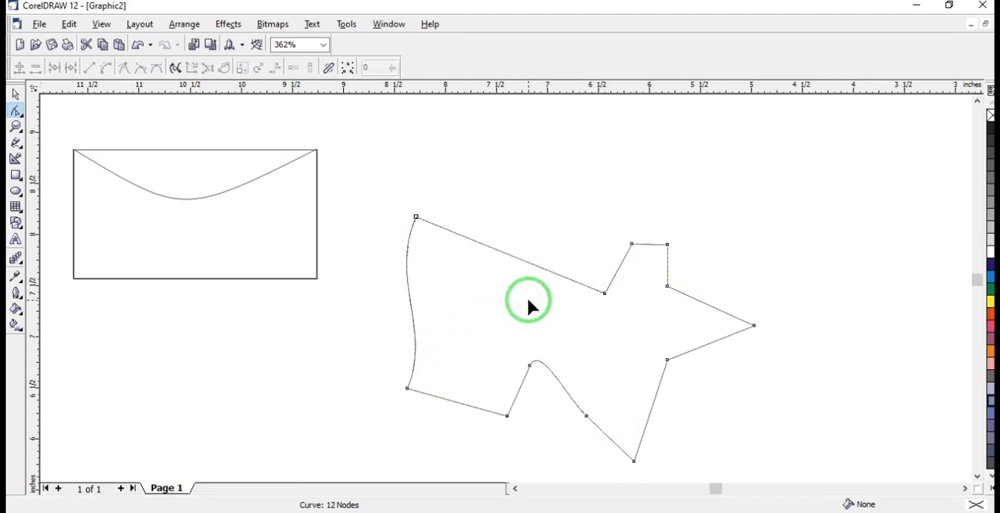
pyautogui.click(606, 294)
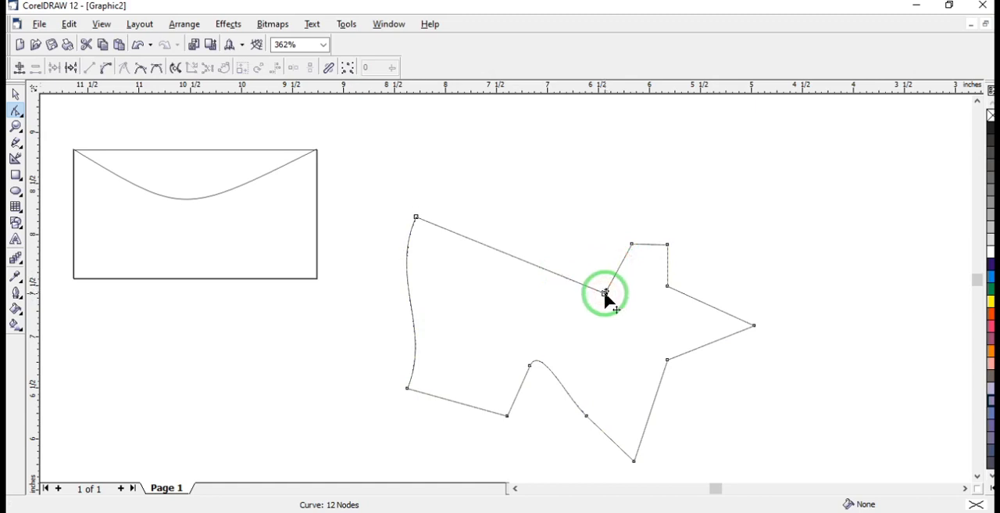
pyautogui.press('Delete')
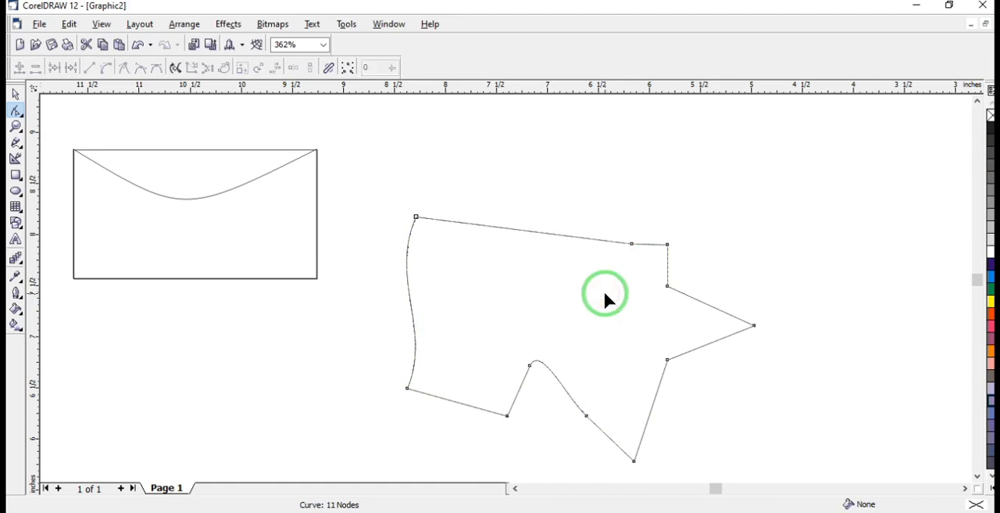
pyautogui.click(754, 325)
pyautogui.press('Delete')
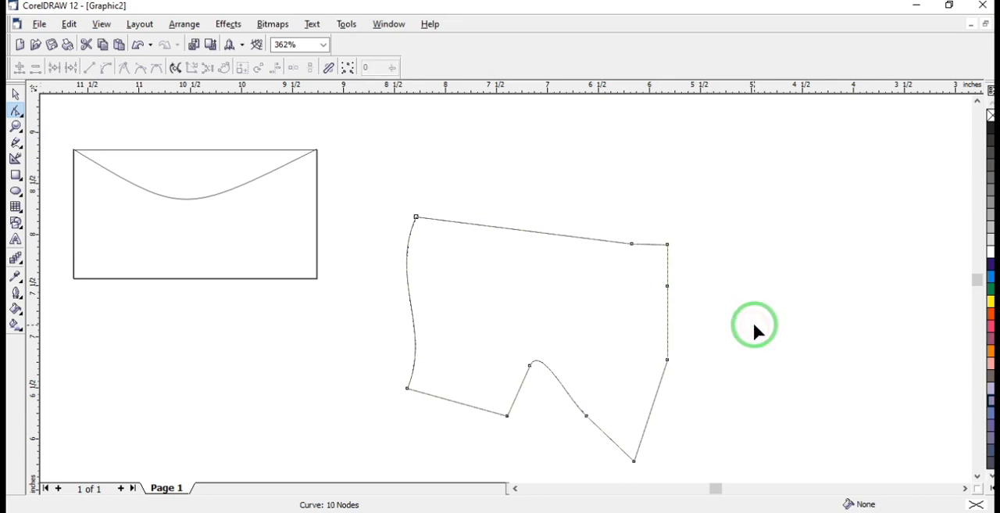
# Delete the node at the shape's bottom tip and the notch node at about (-7.17, 6.71)
pyautogui.click(634, 461)
pyautogui.press('Delete')
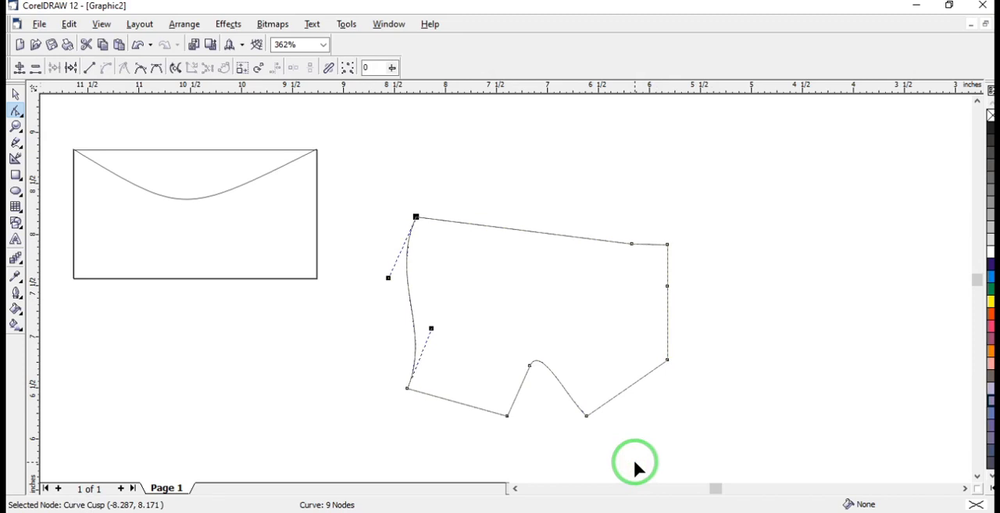
pyautogui.click(531, 366)
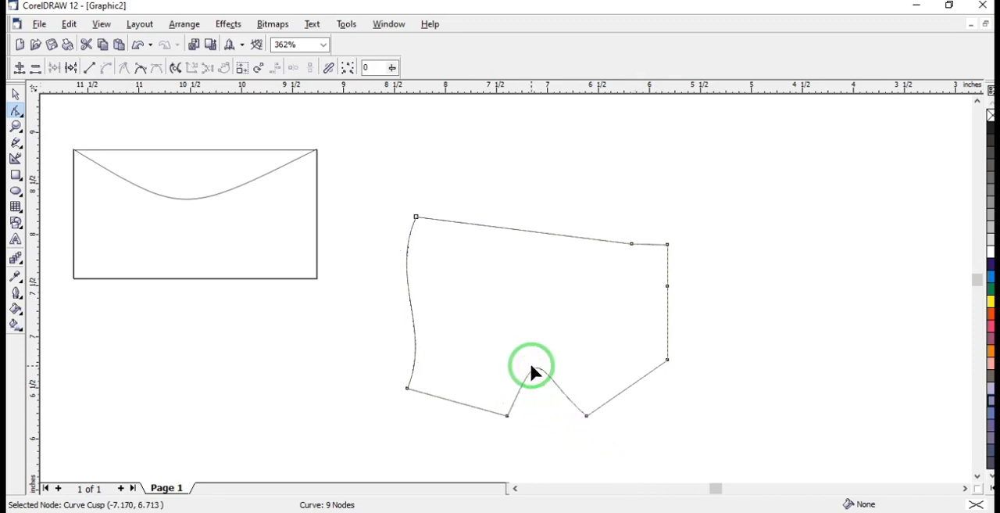
pyautogui.press('Delete')
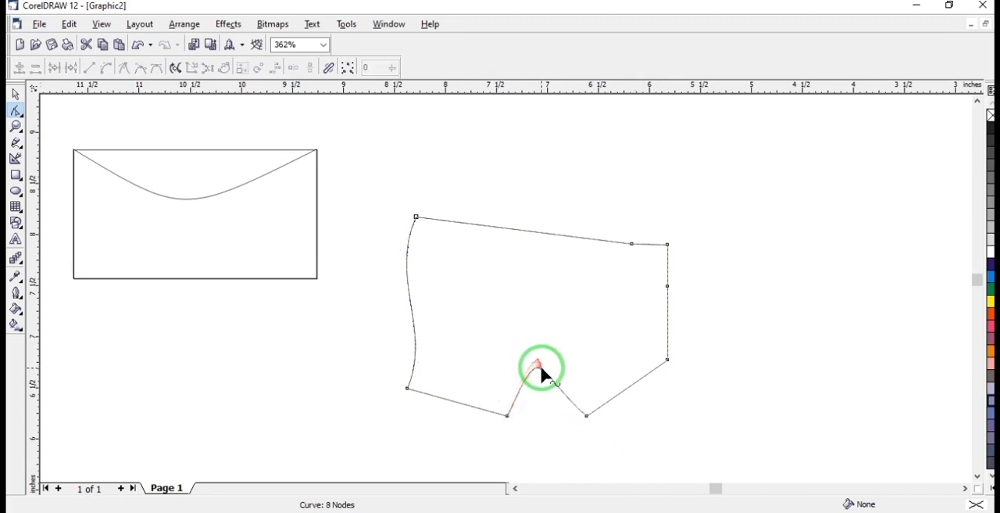
# Delete the two nodes at either end of the bottom notch to merge the lower edge into one curve
pyautogui.click(507, 415)
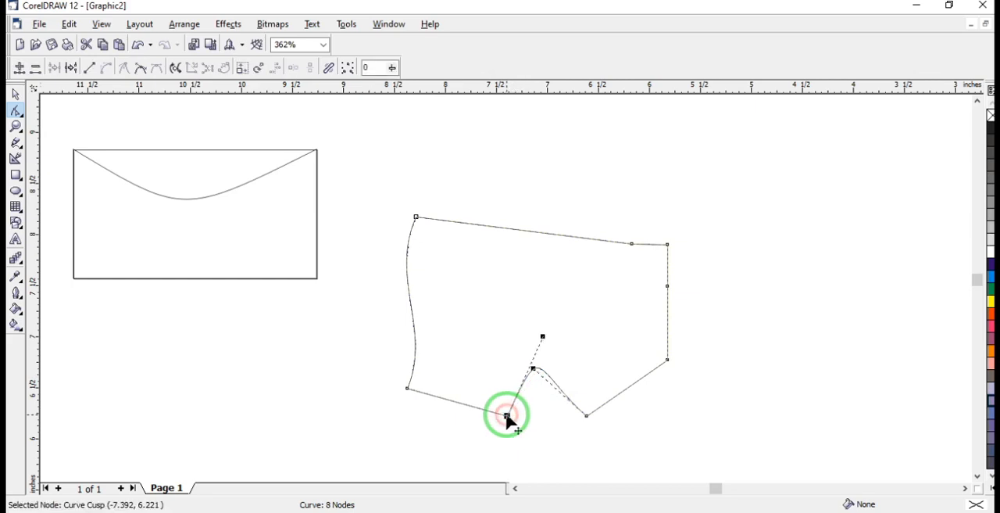
pyautogui.press('Delete')
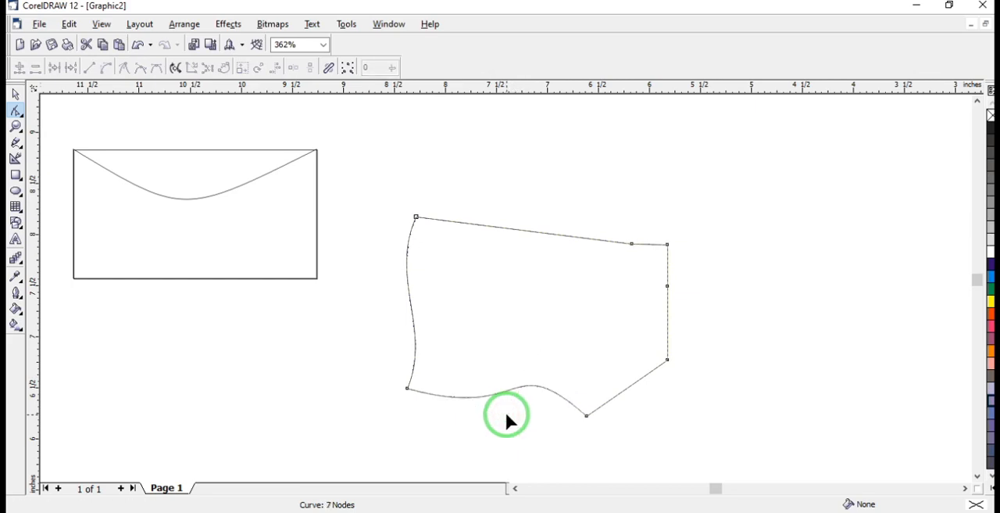
pyautogui.click(585, 415)
pyautogui.press('Delete')
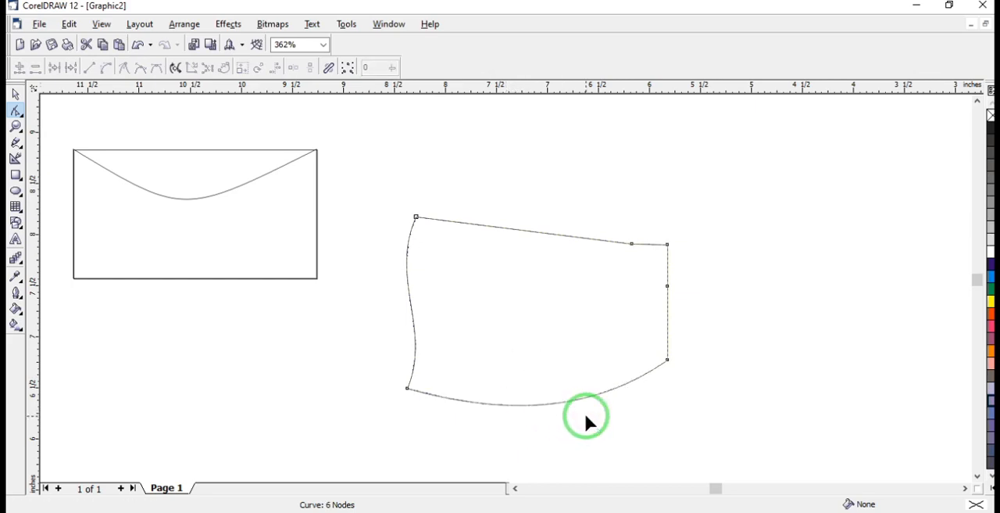
# Move the upper-left node to about (-8.36, 7.93), and lower the bottom-left node to about (-8.36, 6.35) before deleting it
pyautogui.click(415, 217)
pyautogui.moveTo(415, 217); pyautogui.dragTo(408, 241)
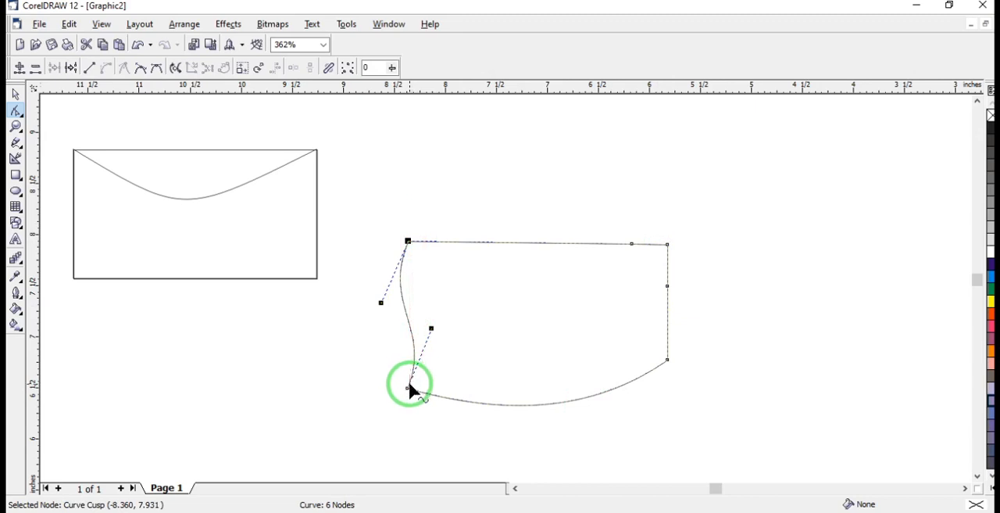
pyautogui.moveTo(409, 389); pyautogui.dragTo(408, 403)
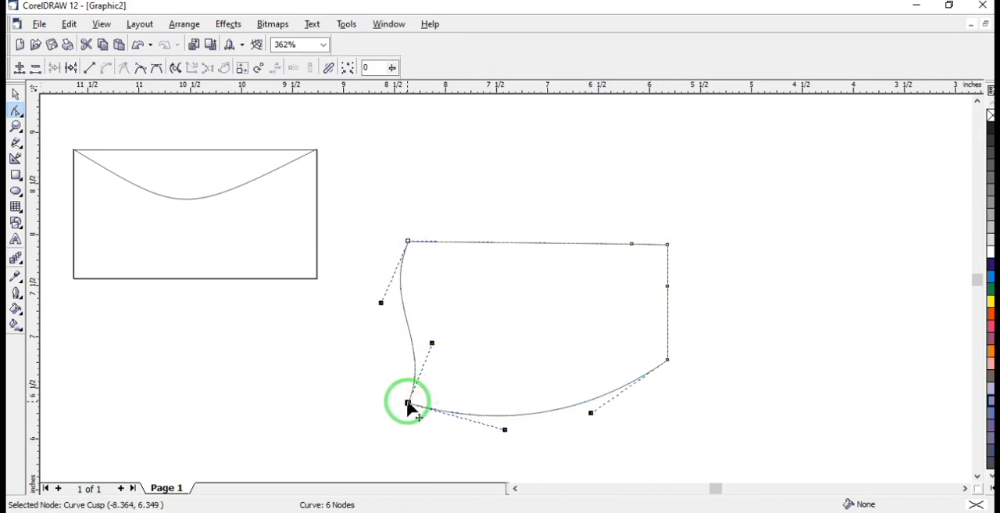
pyautogui.press('Delete')
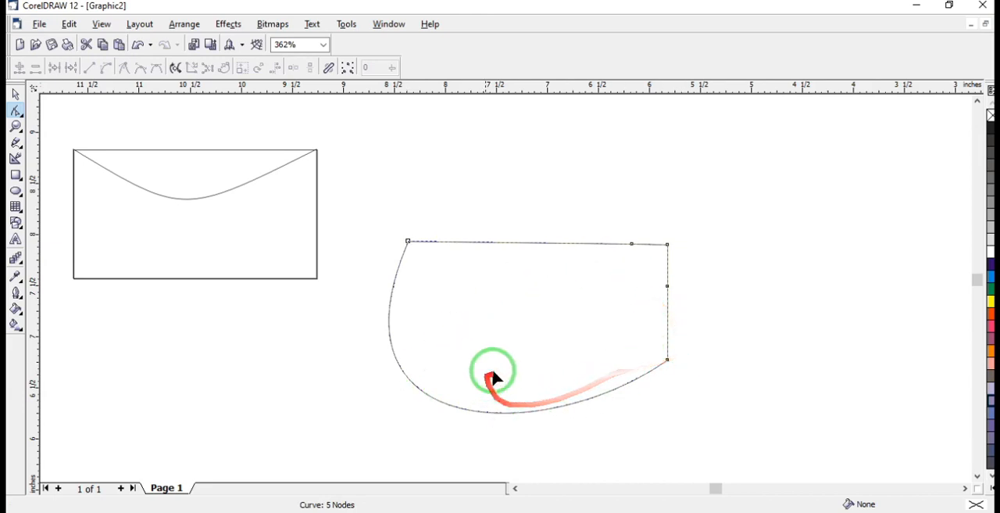
# Delete the middle node on the right edge and the extra node on the top edge beside the upper-right corner
pyautogui.click(669, 360)
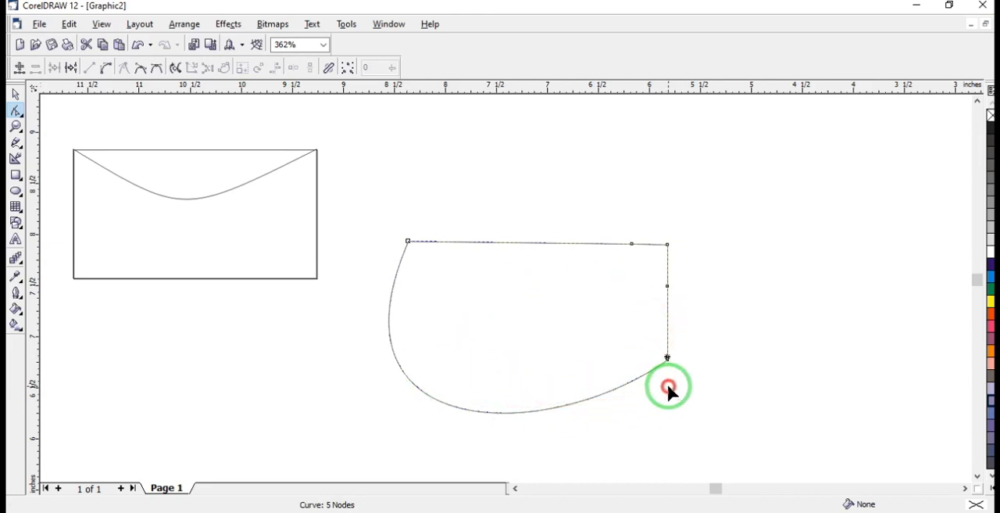
pyautogui.click(668, 286)
pyautogui.press('Delete')
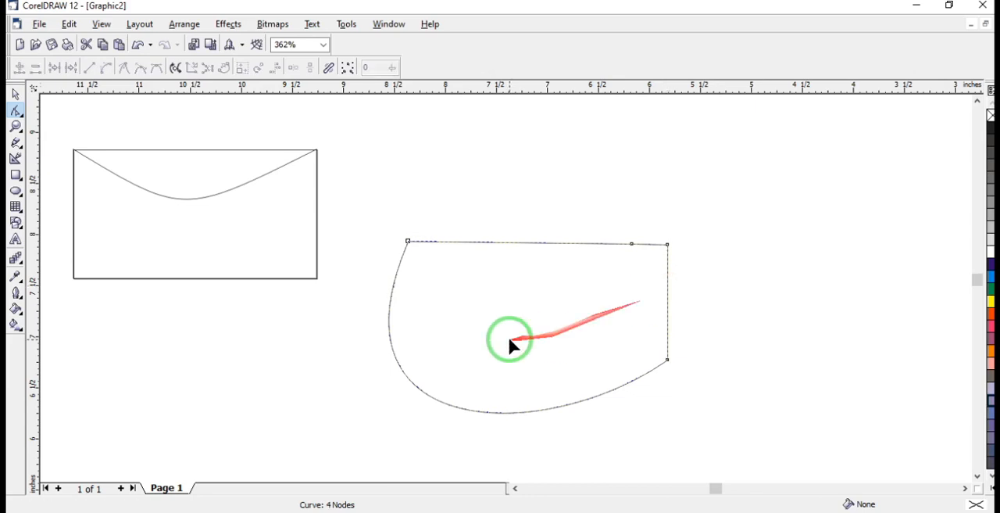
pyautogui.click(632, 243)
pyautogui.press('Delete')
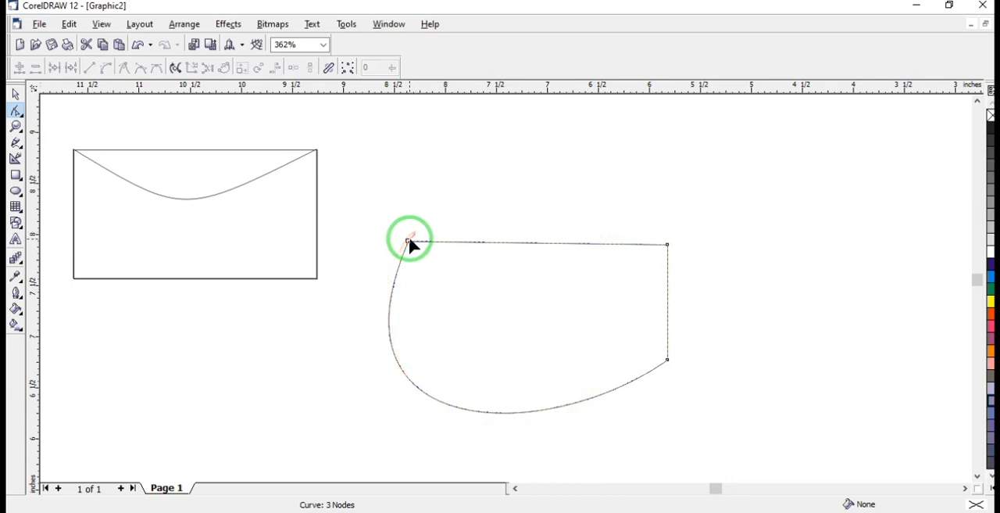
# Move the upper-left node to about (-8.46, 8.62) and the upper-right corner node inward to about (-7.29, 7.72)
pyautogui.moveTo(409, 241); pyautogui.dragTo(399, 173)
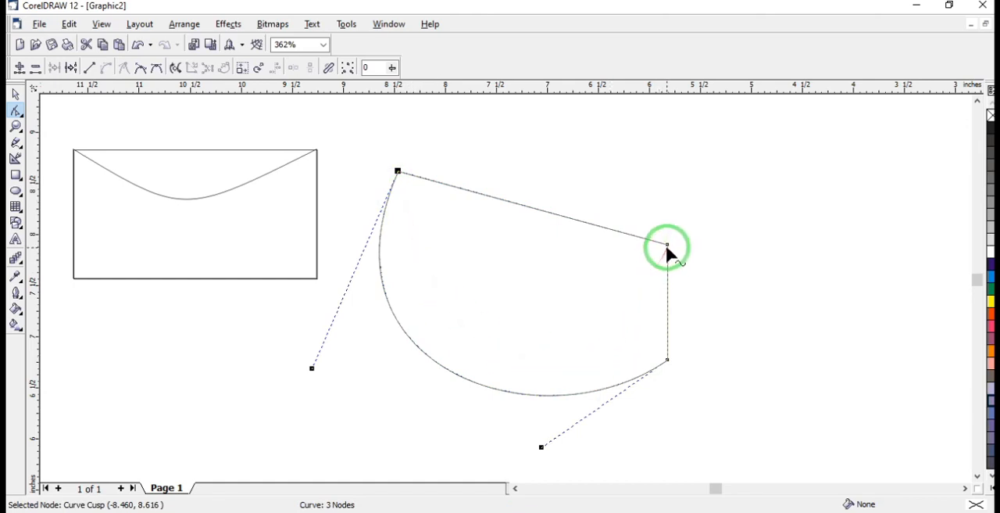
pyautogui.moveTo(666, 248); pyautogui.dragTo(554, 283)
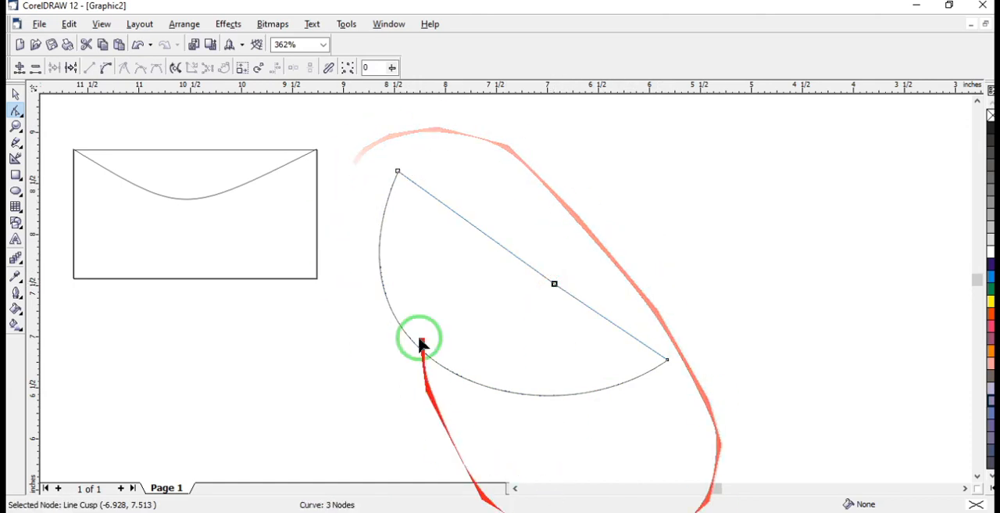
pyautogui.moveTo(554, 284); pyautogui.dragTo(518, 263)
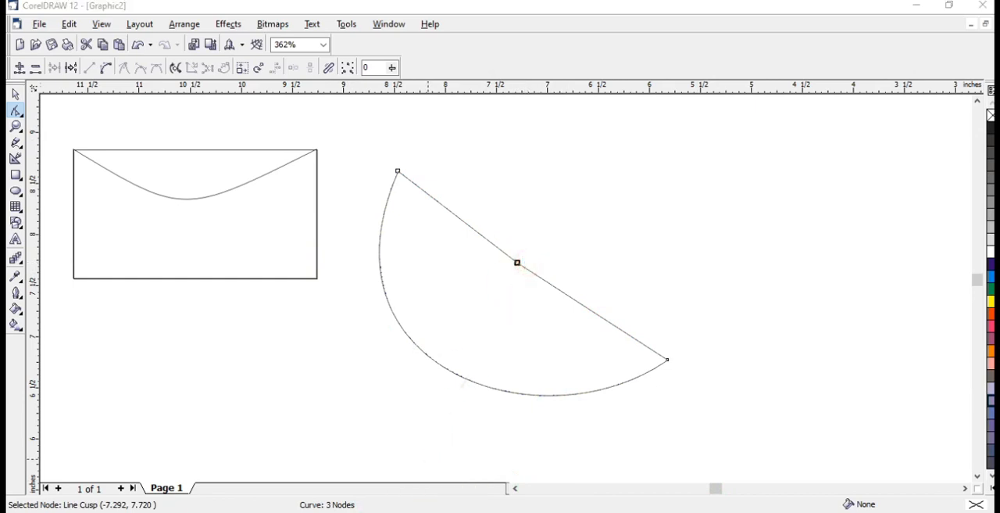
# Delete the reshaped curve and the grouped envelope drawing from the page
pyautogui.click(17, 95)
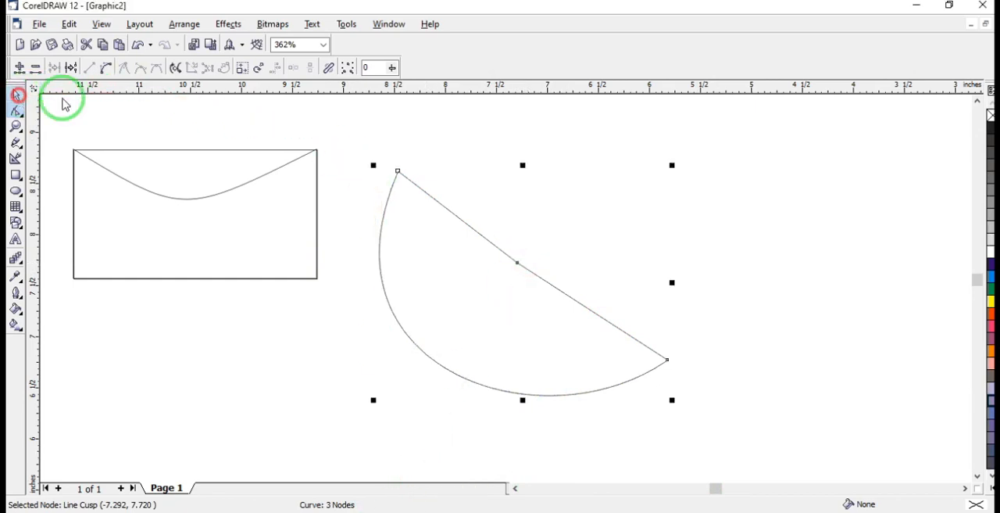
pyautogui.moveTo(353, 151); pyautogui.dragTo(771, 471)
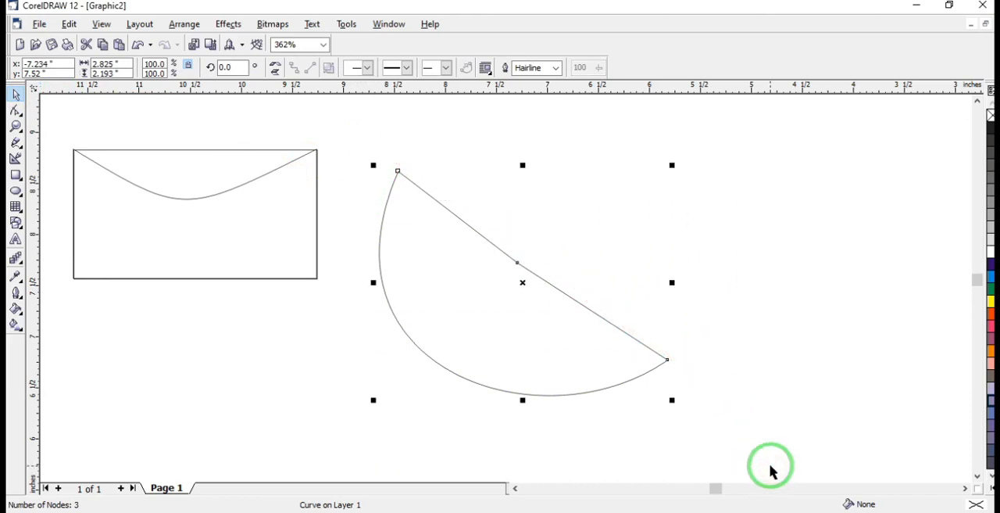
pyautogui.press('Delete')
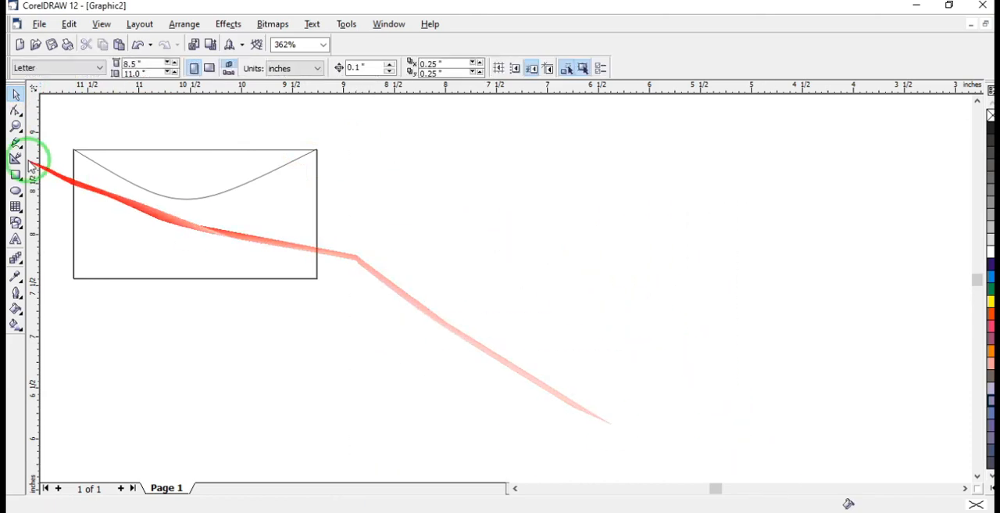
pyautogui.moveTo(48, 114); pyautogui.dragTo(347, 307)
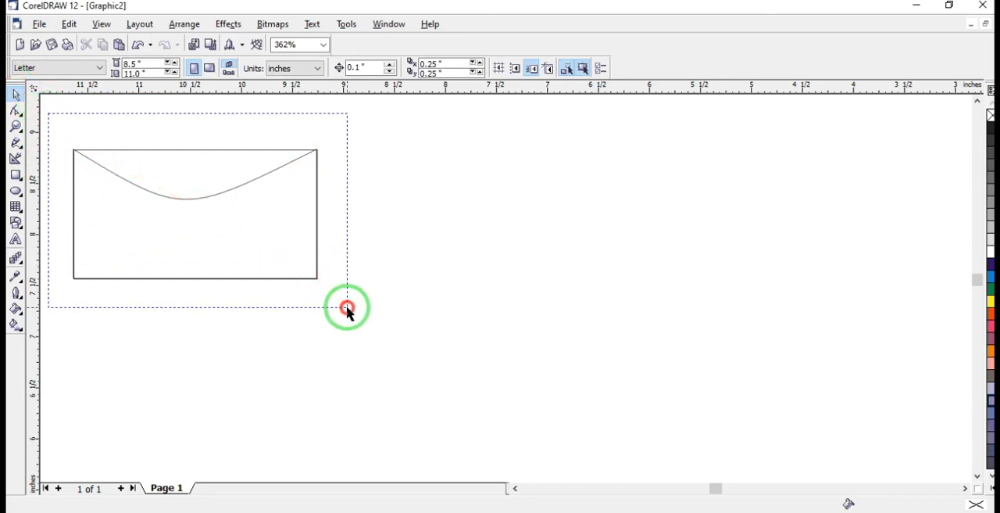
pyautogui.moveTo(348, 309); pyautogui.dragTo(348, 309)
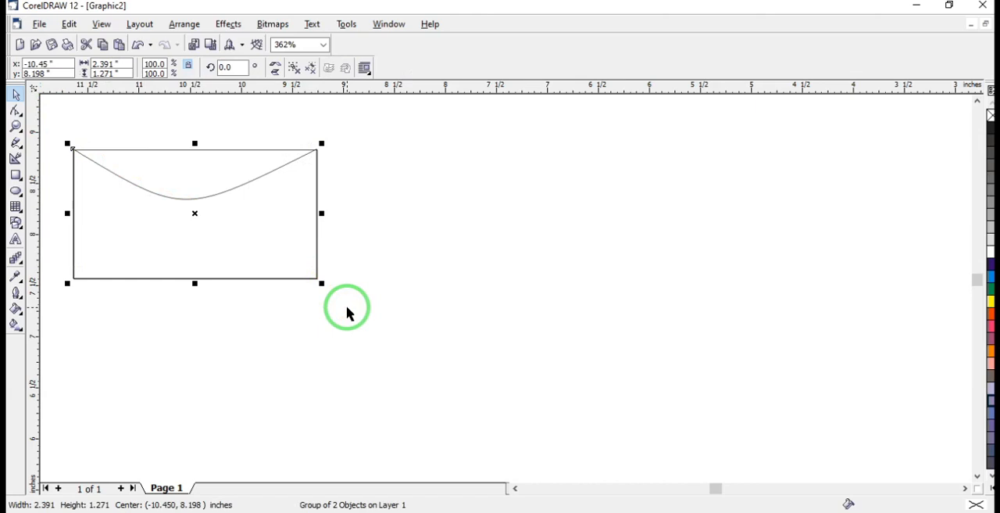
pyautogui.press('Delete')
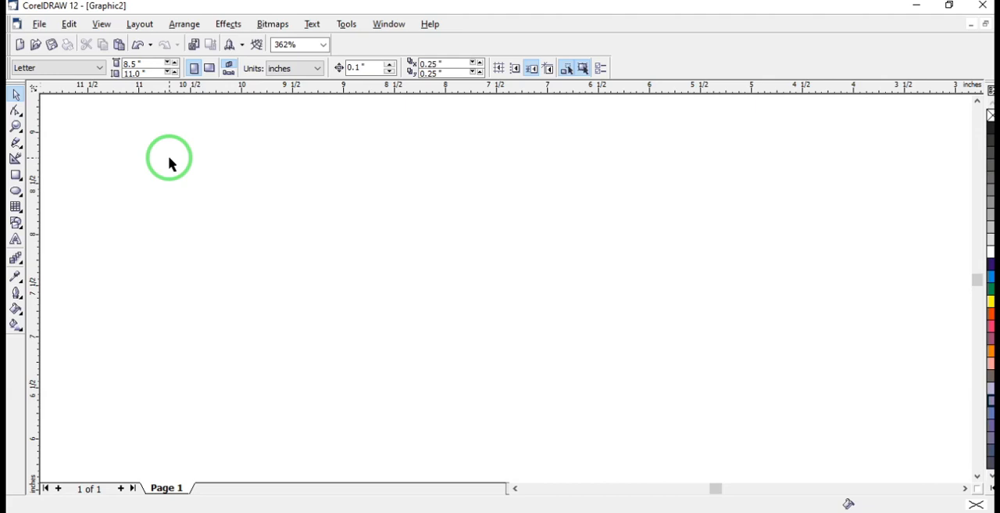
# Draw a tall, narrow rectangle about 0.51 in wide and 1.88 in high, centred near (-9.27, 7.05)
pyautogui.click(16, 175)
pyautogui.moveTo(290, 234); pyautogui.dragTo(342, 426)
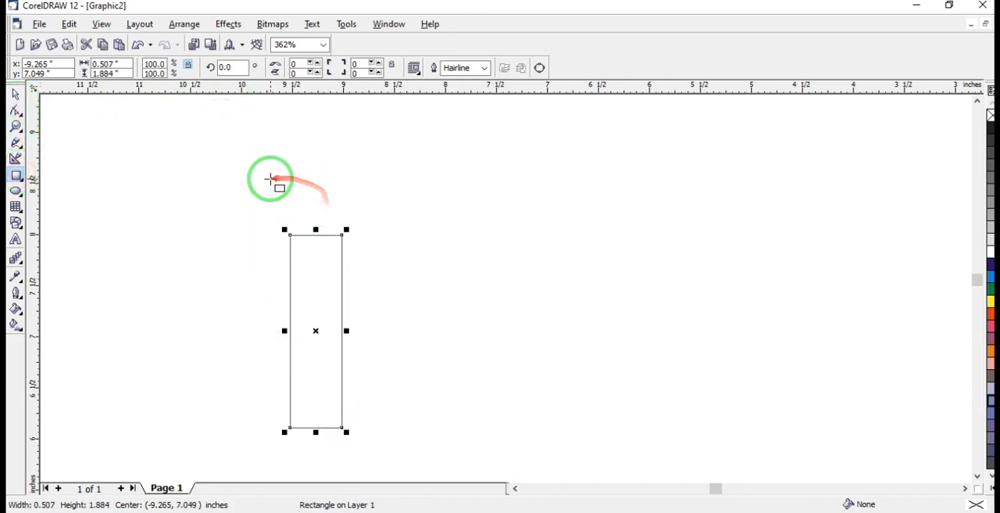
# Draw a rectangle about 0.51 in wide and 0.54 in high directly above the tall rectangle, matching its width, and convert it to curves
pyautogui.moveTo(279, 179); pyautogui.dragTo(342, 235)
pyautogui.moveTo(273, 207); pyautogui.dragTo(286, 207)
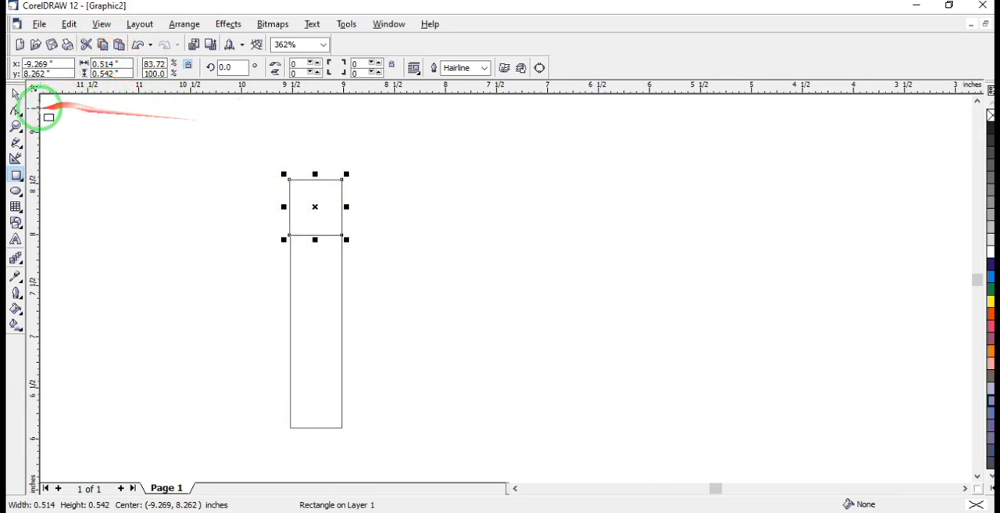
pyautogui.click(16, 110)
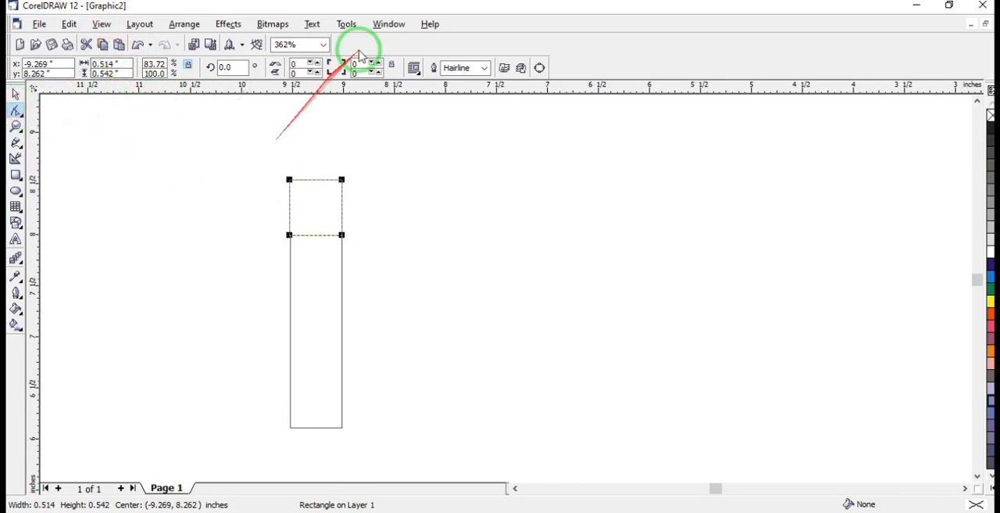
pyautogui.click(539, 67)
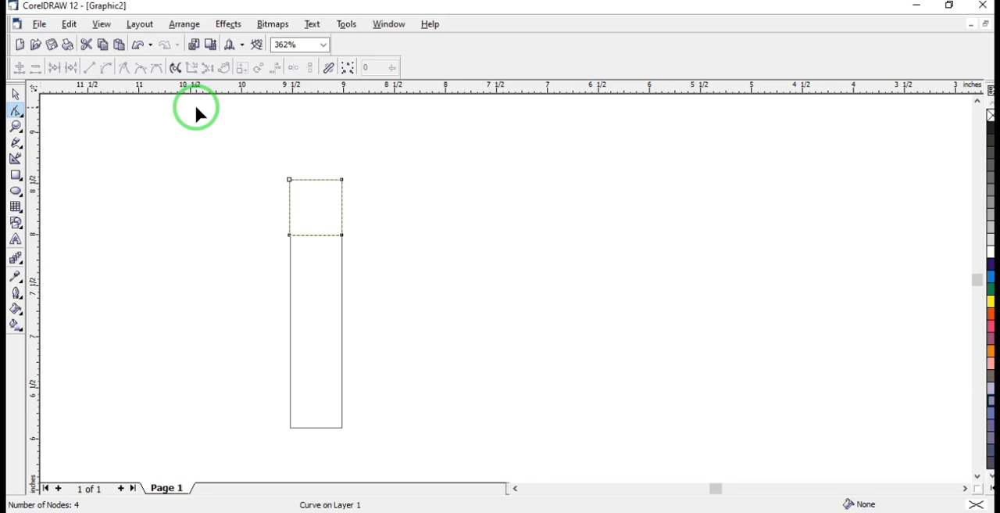
pyautogui.click(107, 67)
pyautogui.click(325, 205)
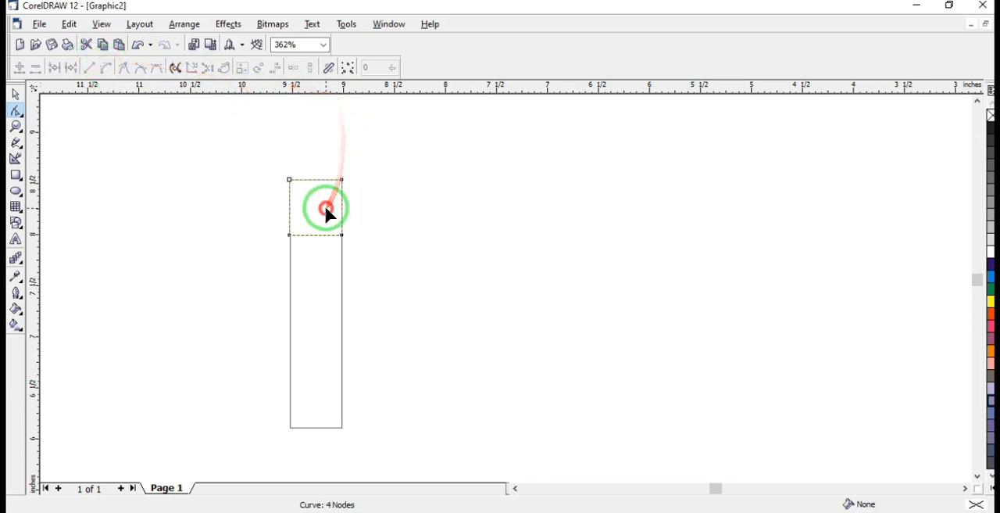
pyautogui.click(289, 181)
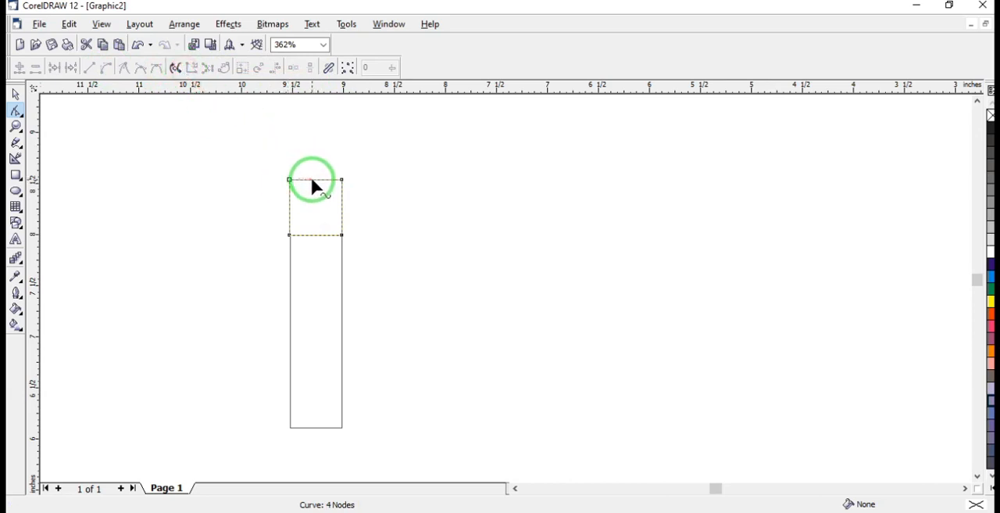
pyautogui.doubleClick(313, 180)
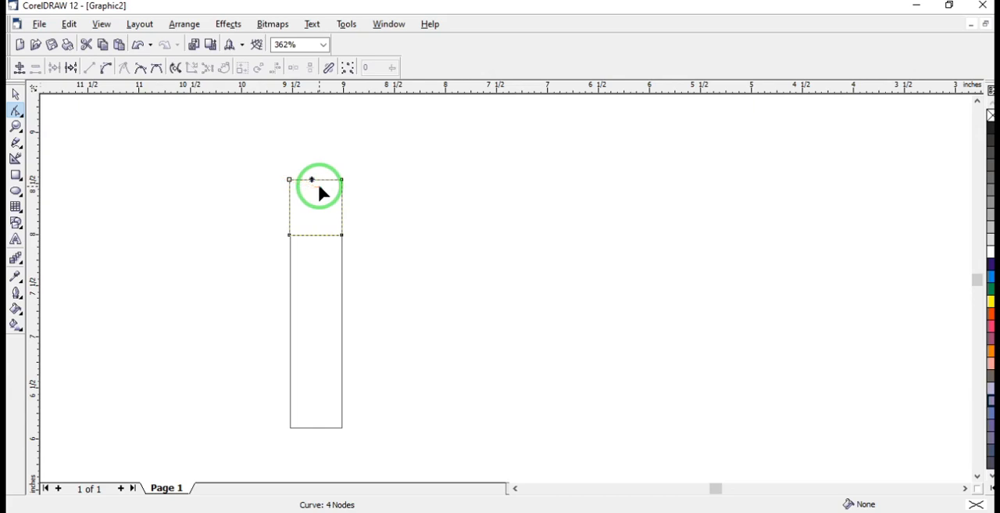
pyautogui.click(110, 73)
pyautogui.click(91, 69)
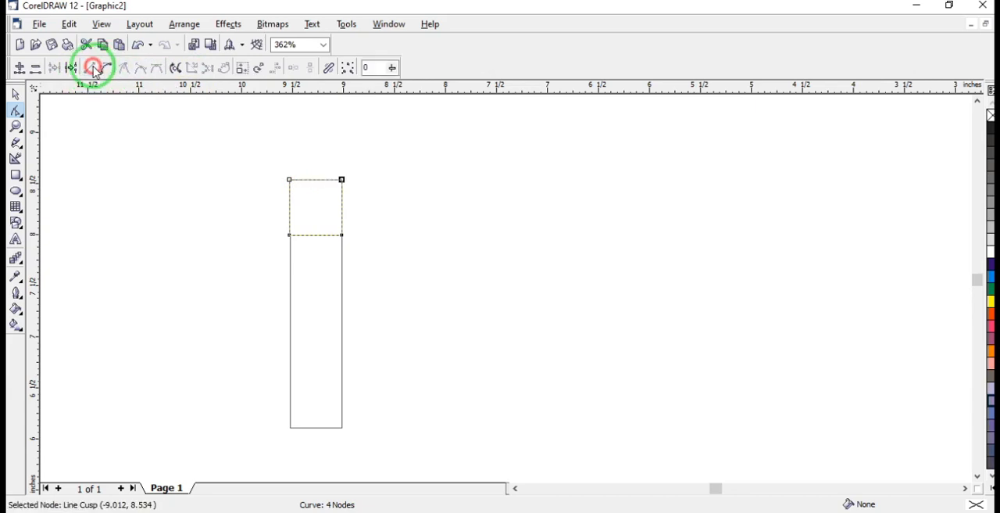
# Add a node midway along the small shape's top edge and delete its two upper corner nodes to form a triangle
pyautogui.doubleClick(315, 180)
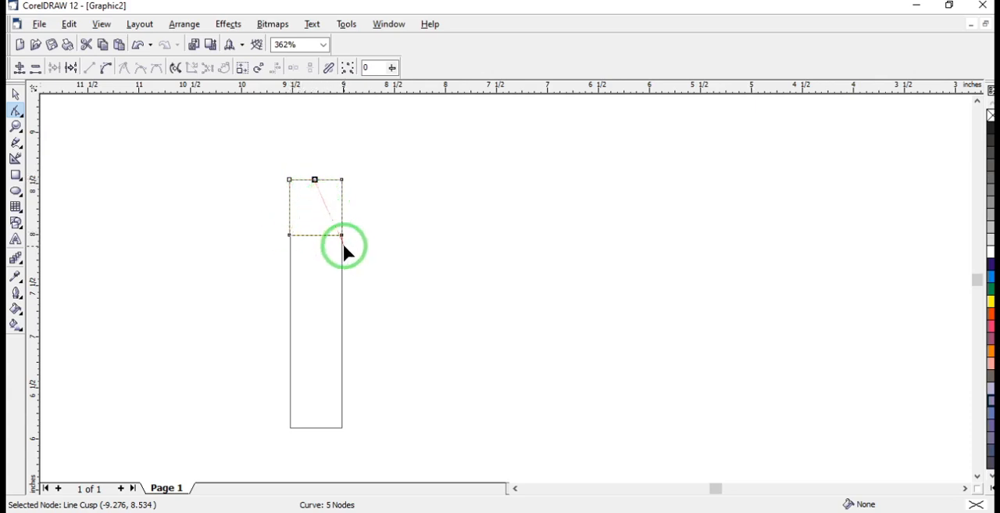
pyautogui.click(290, 180)
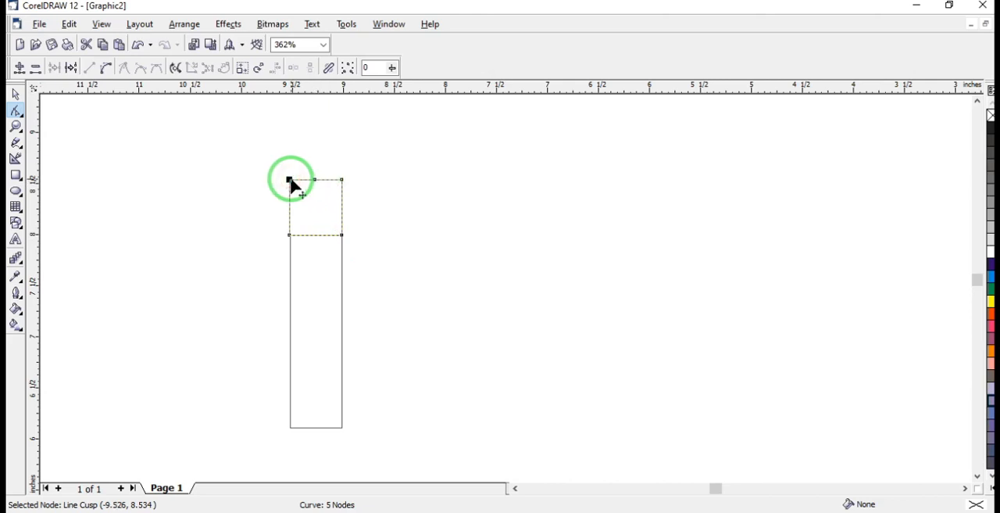
pyautogui.press('Delete')
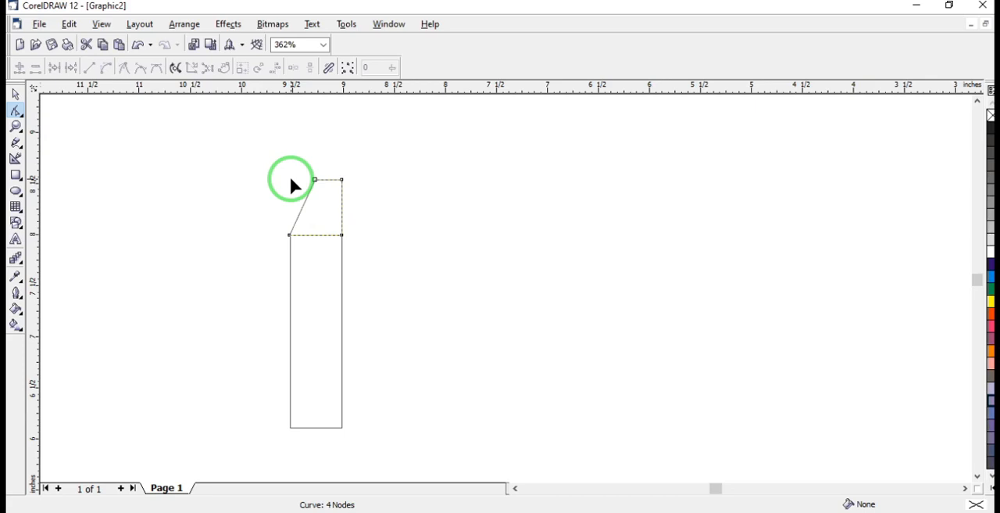
pyautogui.click(342, 180)
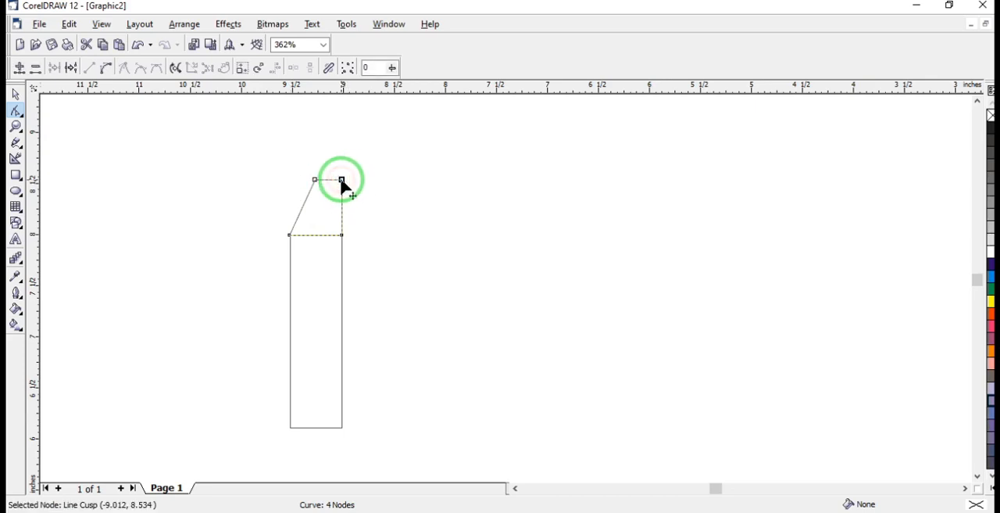
pyautogui.press('Delete')
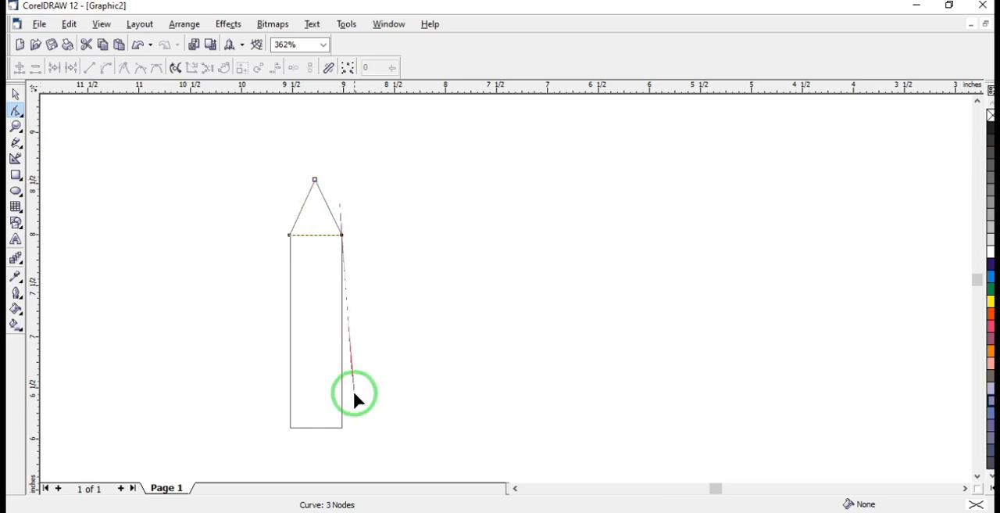
# Draw a rectangle about 0.5 in wide and 0.41 in high directly below the tall rectangle and convert it to curves
pyautogui.click(976, 474)
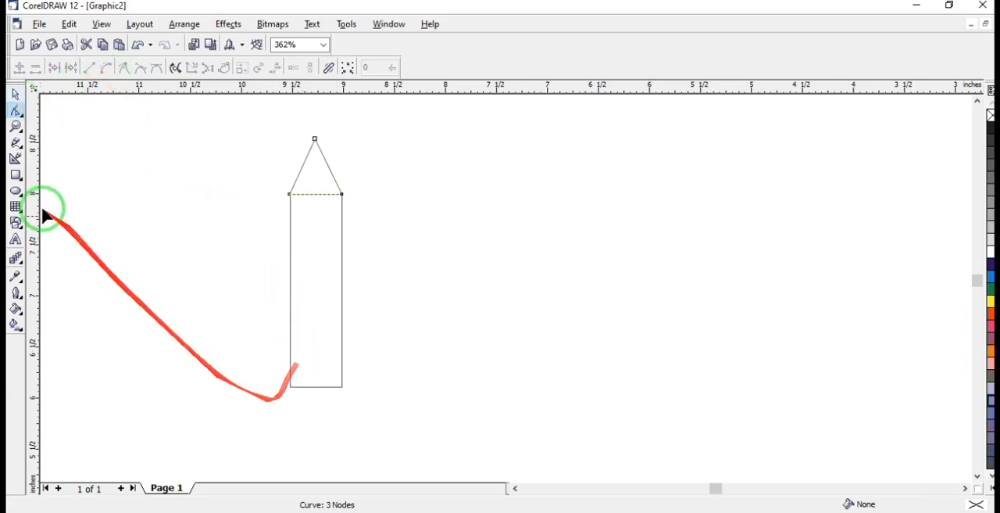
pyautogui.click(15, 175)
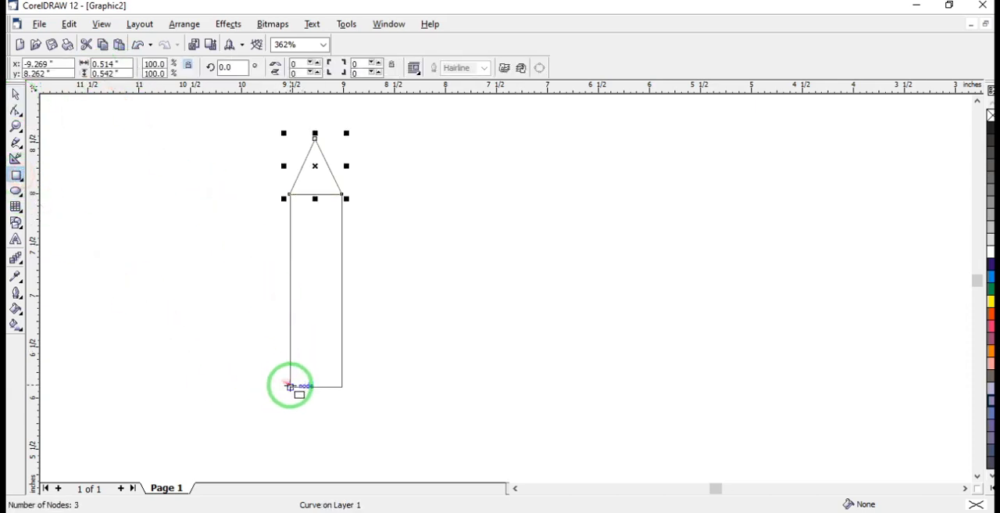
pyautogui.moveTo(290, 387); pyautogui.dragTo(342, 429)
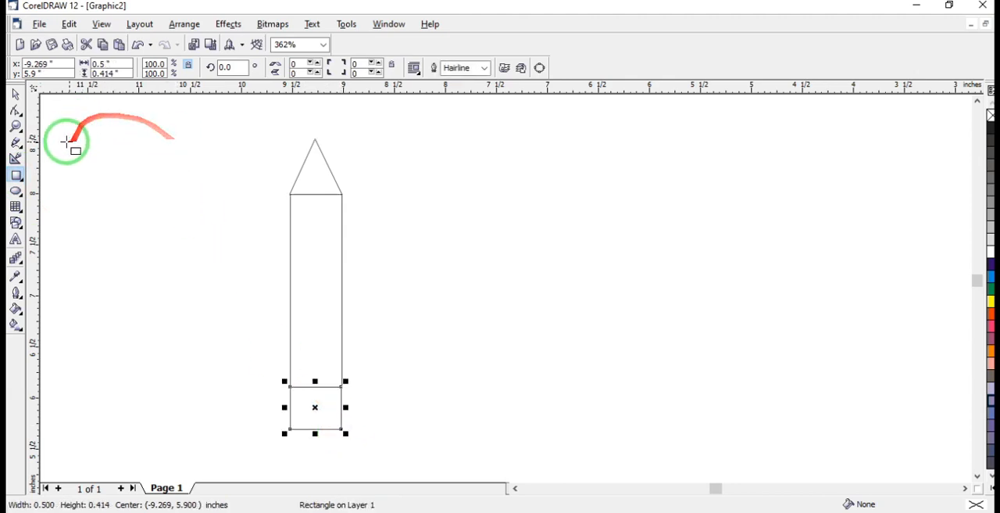
pyautogui.click(16, 110)
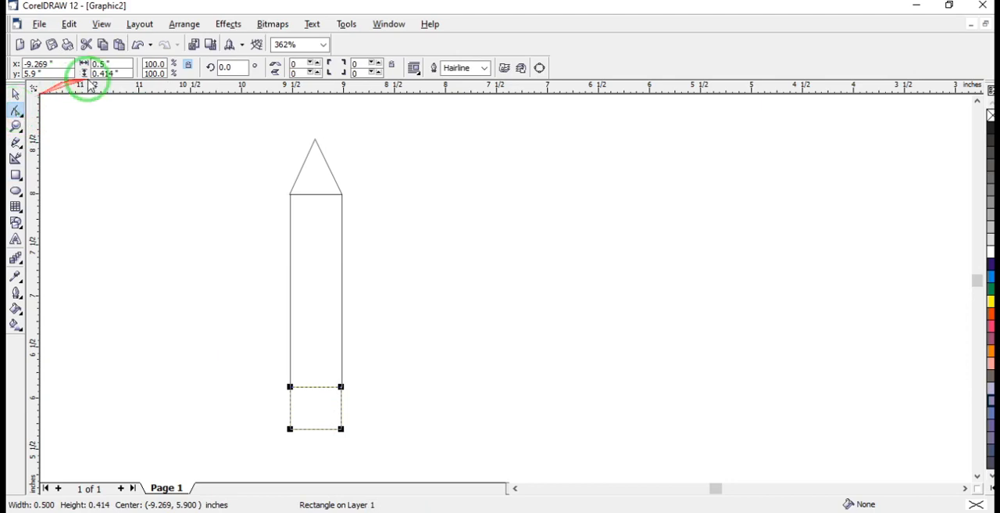
pyautogui.click(541, 69)
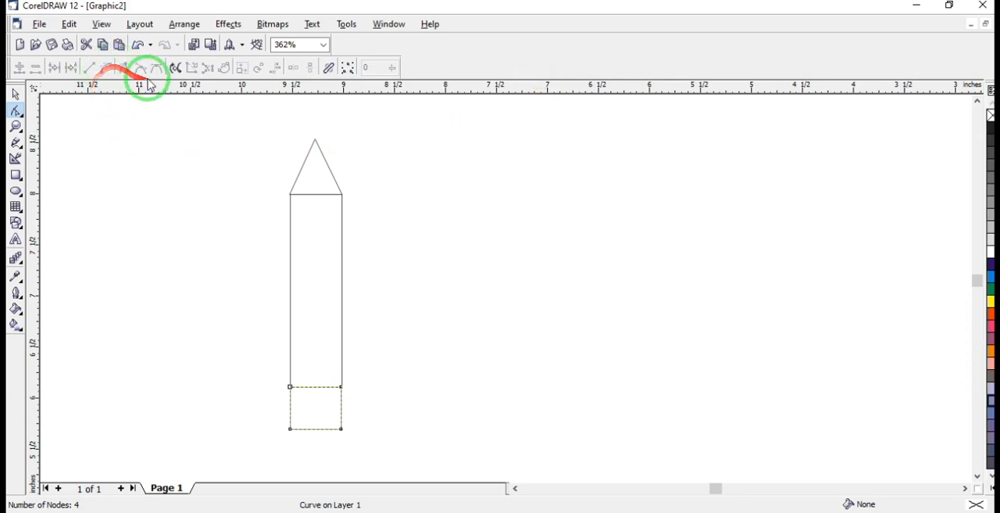
# Convert the lowest shape's bottom edge from line to curve and bend it downward into a rounded end
pyautogui.click(316, 429)
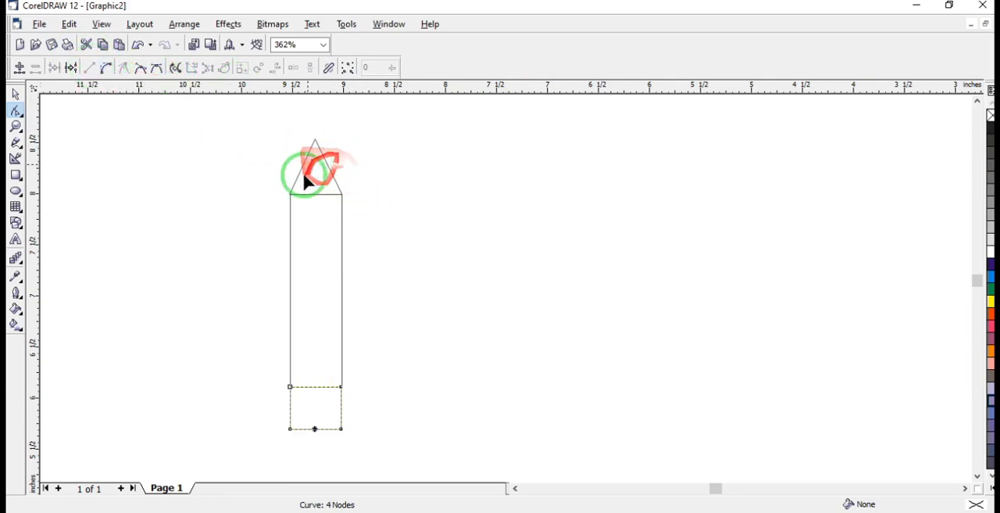
pyautogui.click(107, 70)
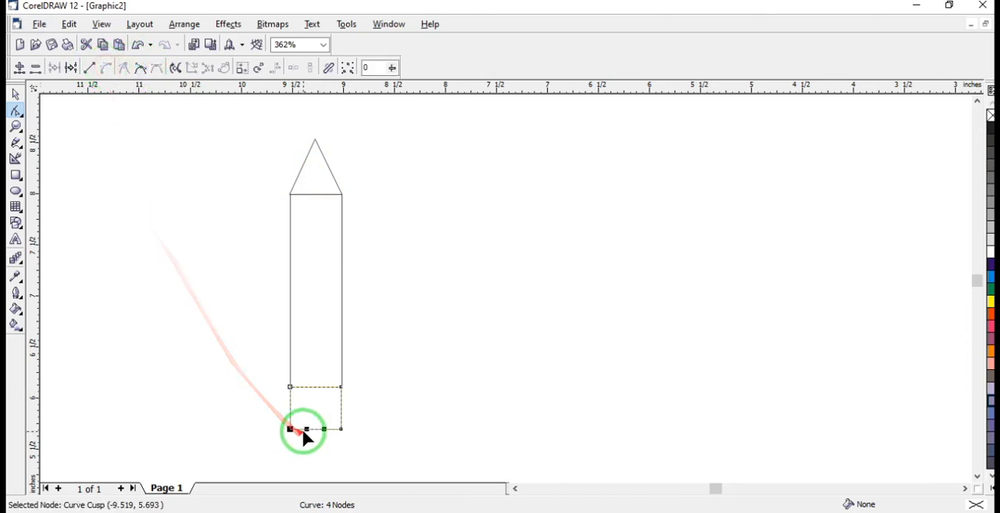
pyautogui.moveTo(290, 429); pyautogui.dragTo(302, 455)
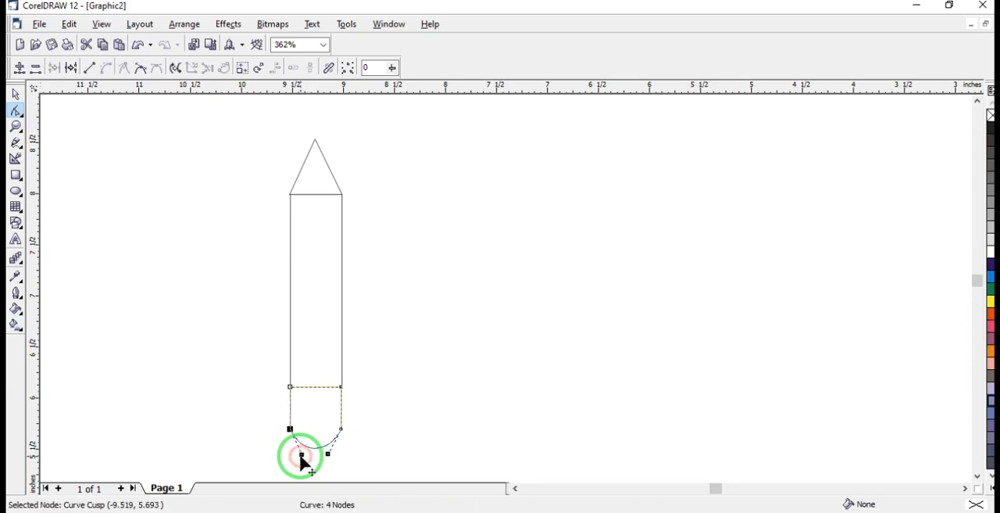
pyautogui.click(423, 442)
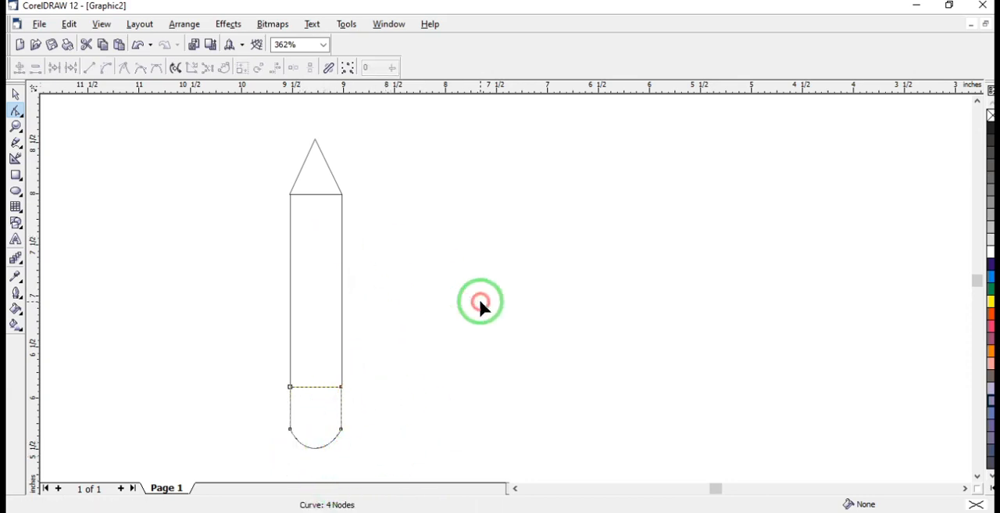
# Group the triangle tip, the tall rectangle and the rounded end into one pencil drawing
pyautogui.click(15, 95)
pyautogui.moveTo(241, 125)
pyautogui.mouseDown()
pyautogui.moveTo(375, 208)
pyautogui.moveTo(375, 469)
pyautogui.mouseUp()
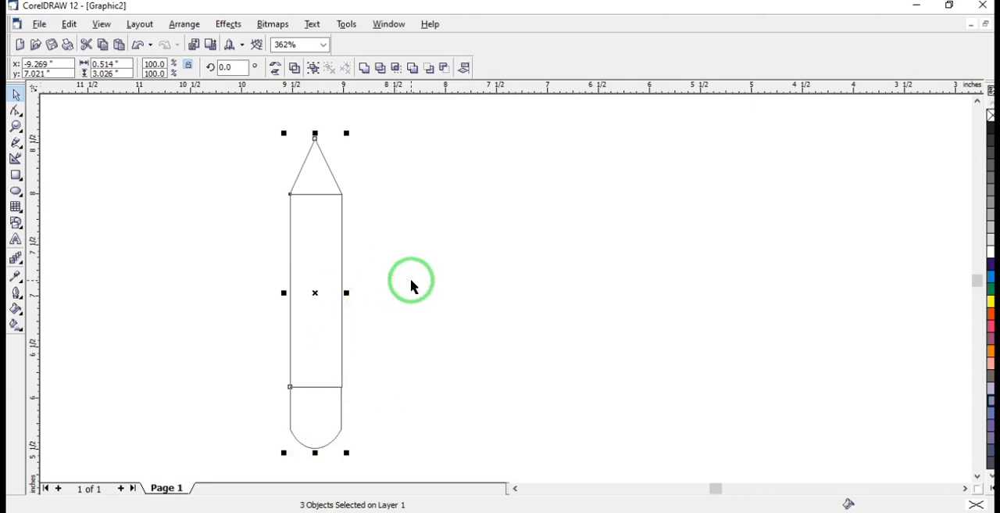
pyautogui.hotkey('ctrl', 'g')
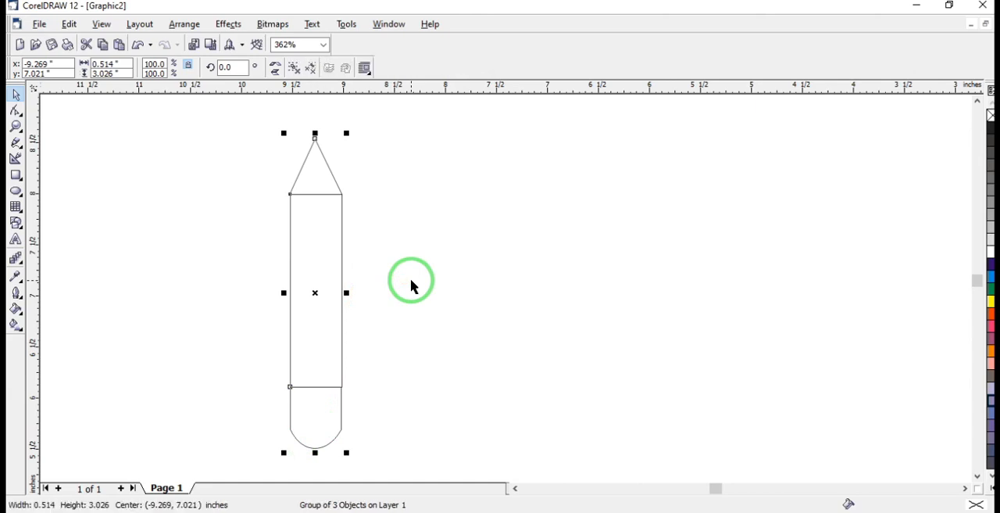
# Move the grouped pencil to about (-7.05, 7.38) and deselect it
pyautogui.click(482, 217)
pyautogui.moveTo(331, 268)
pyautogui.mouseDown()
pyautogui.moveTo(500, 221)
pyautogui.moveTo(247, 257)
pyautogui.mouseUp()
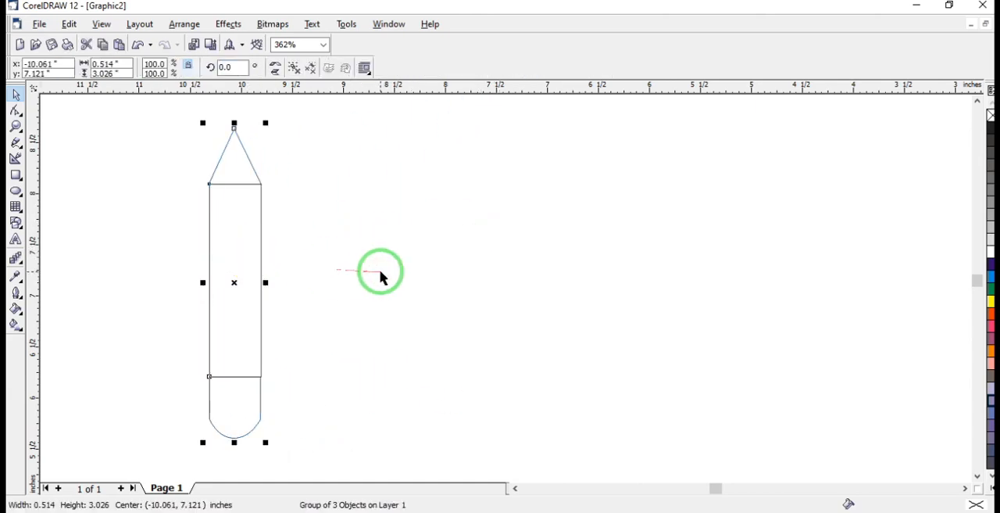
pyautogui.click(382, 278)
pyautogui.moveTo(241, 335); pyautogui.dragTo(547, 310)
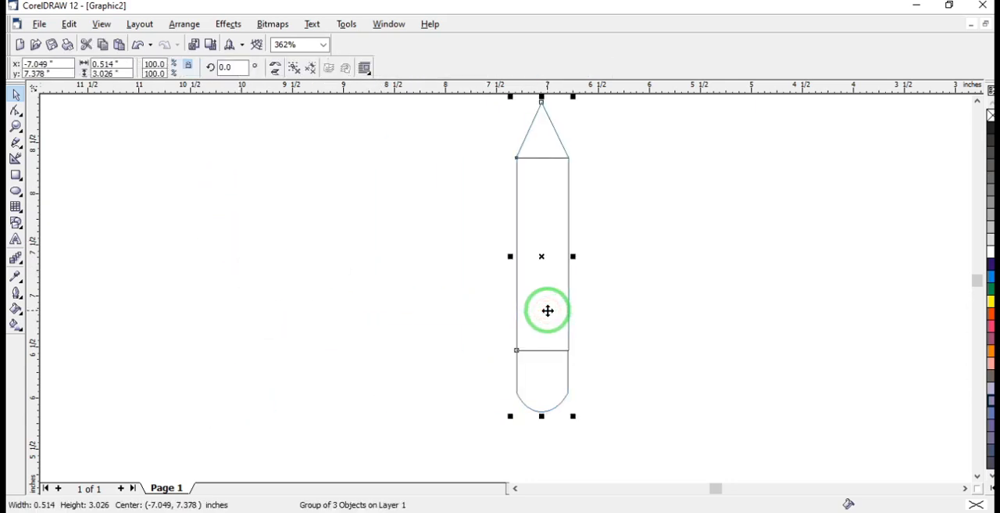
pyautogui.click(297, 339)
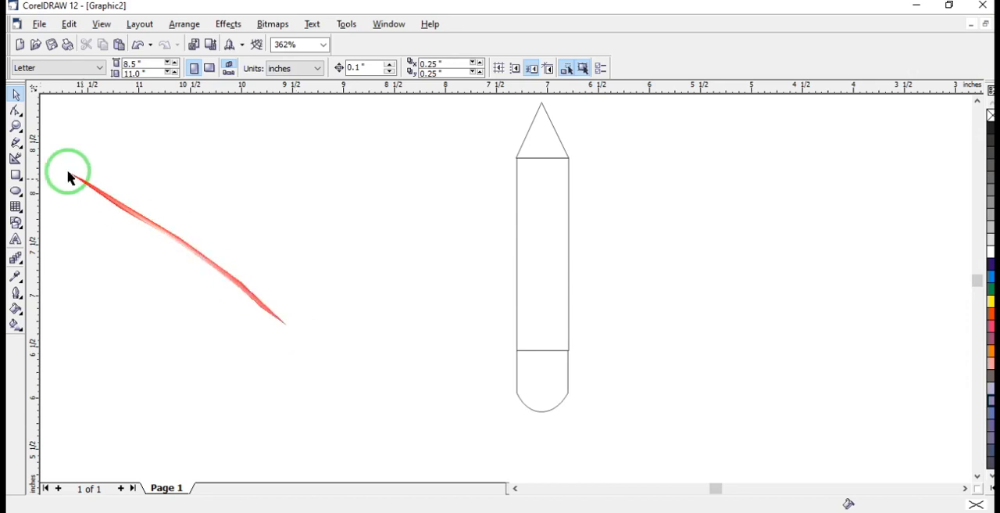
pyautogui.click(16, 111)
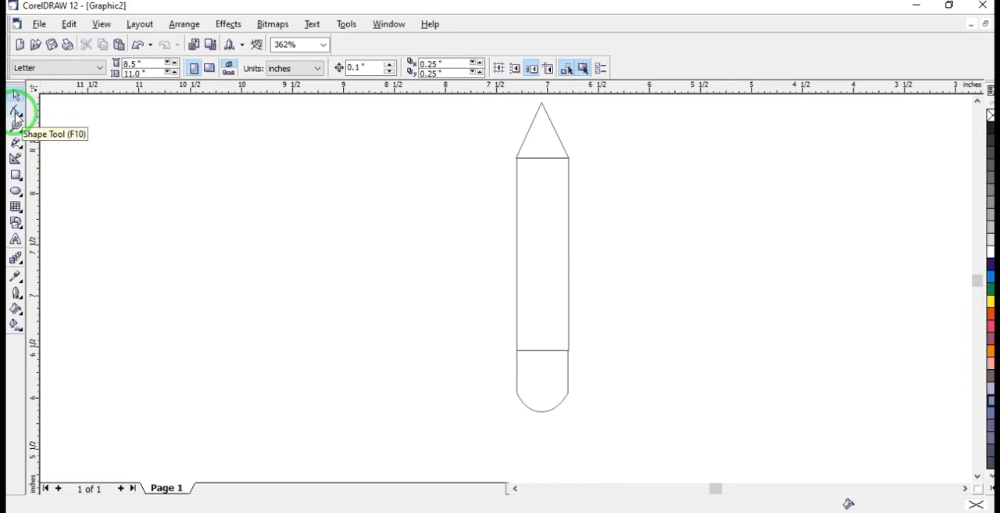